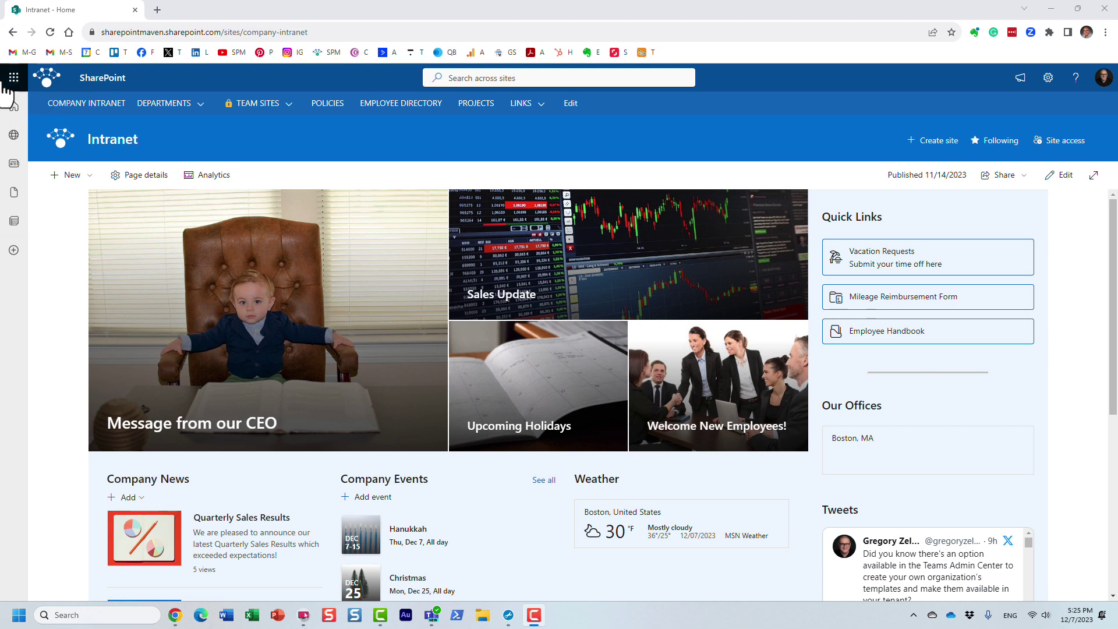
Open the SharePoint start page in a new tab and search it for "test"
left_click(165, 176)
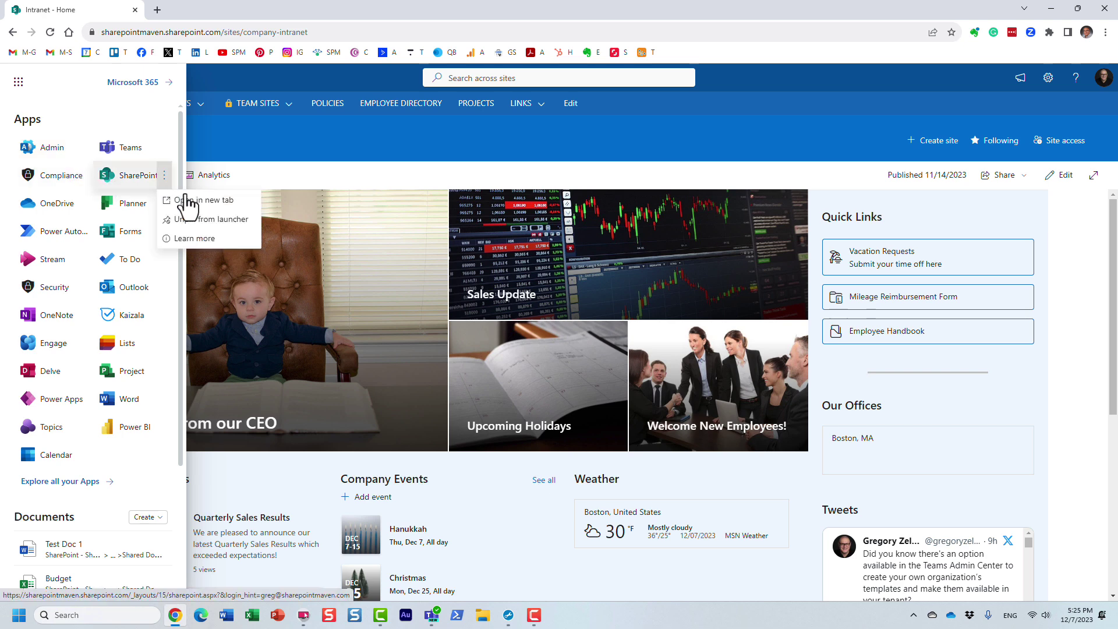
left_click(194, 198)
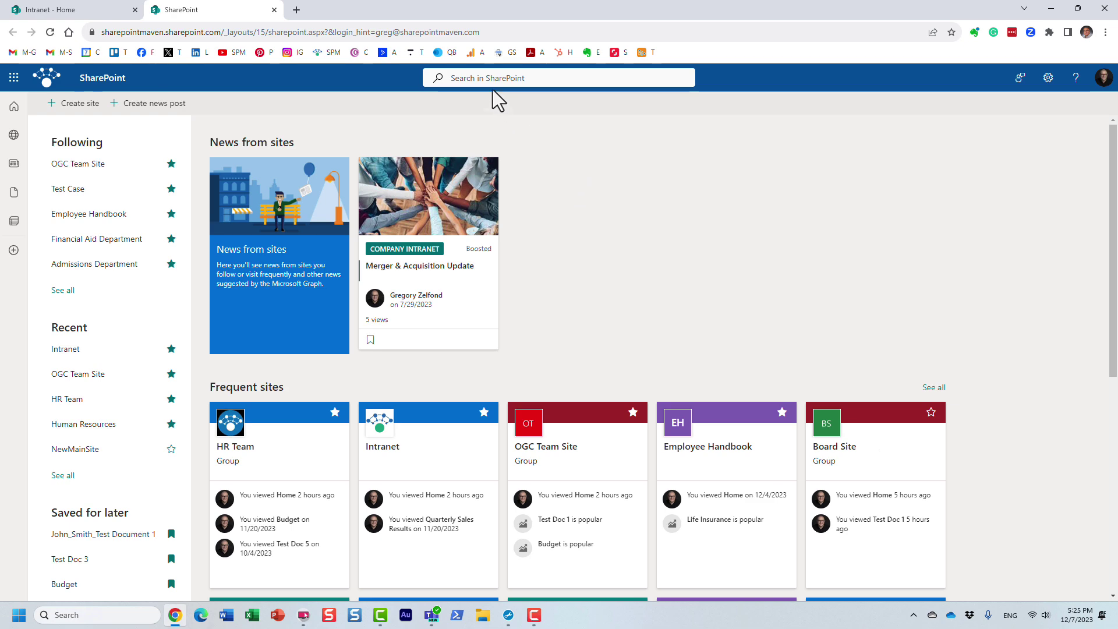
left_click(481, 78)
type("test")
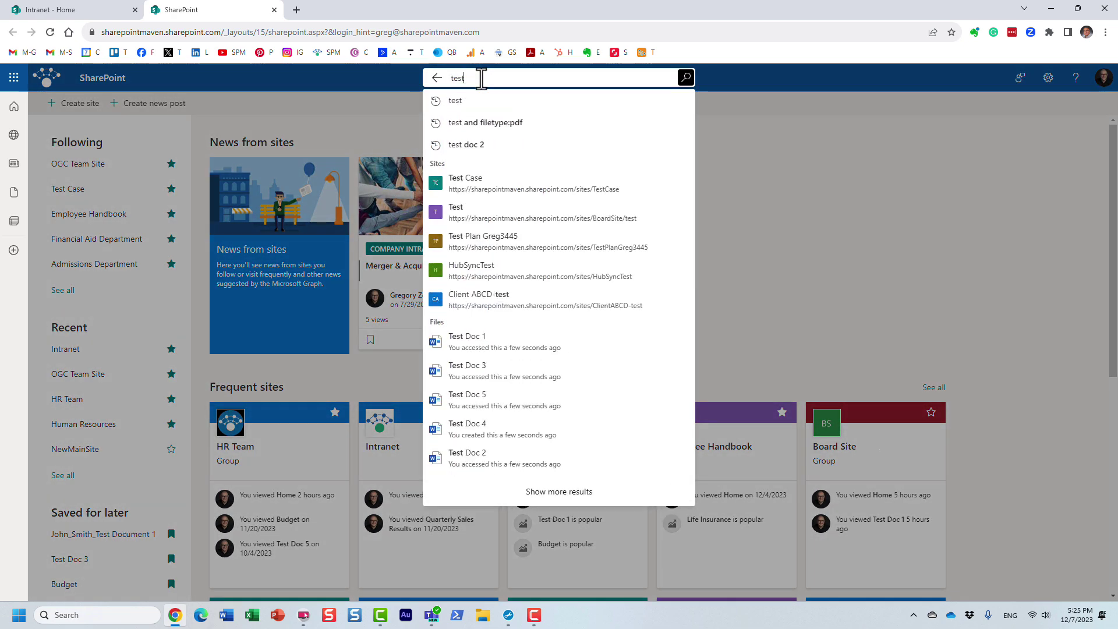
key("Return")
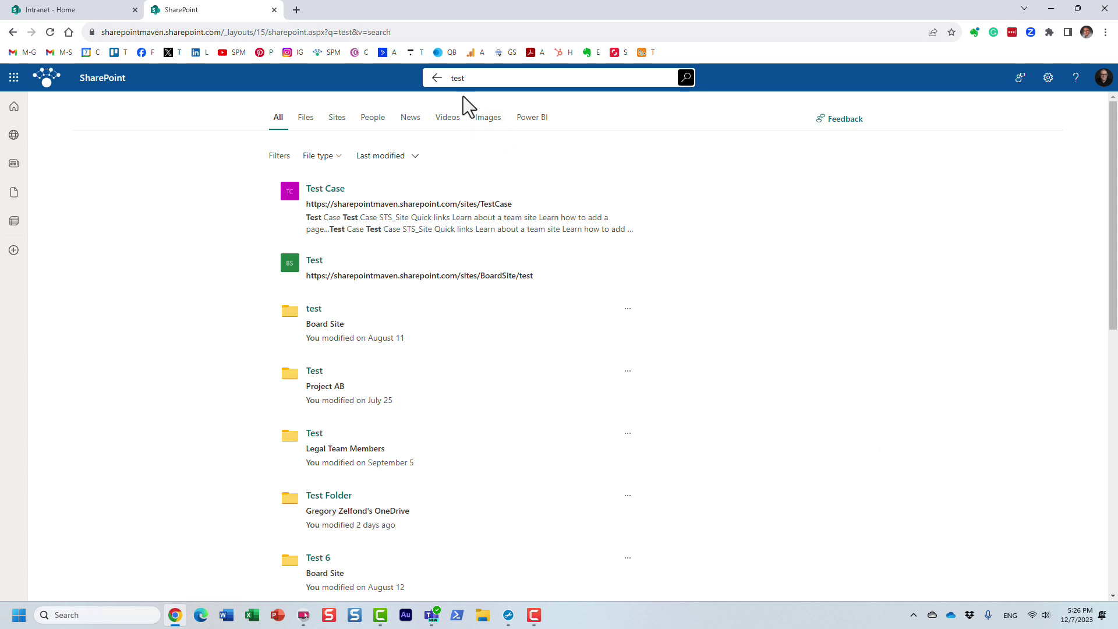
Leave the "test" results and search SharePoint for "how to change password"
left_click(435, 80)
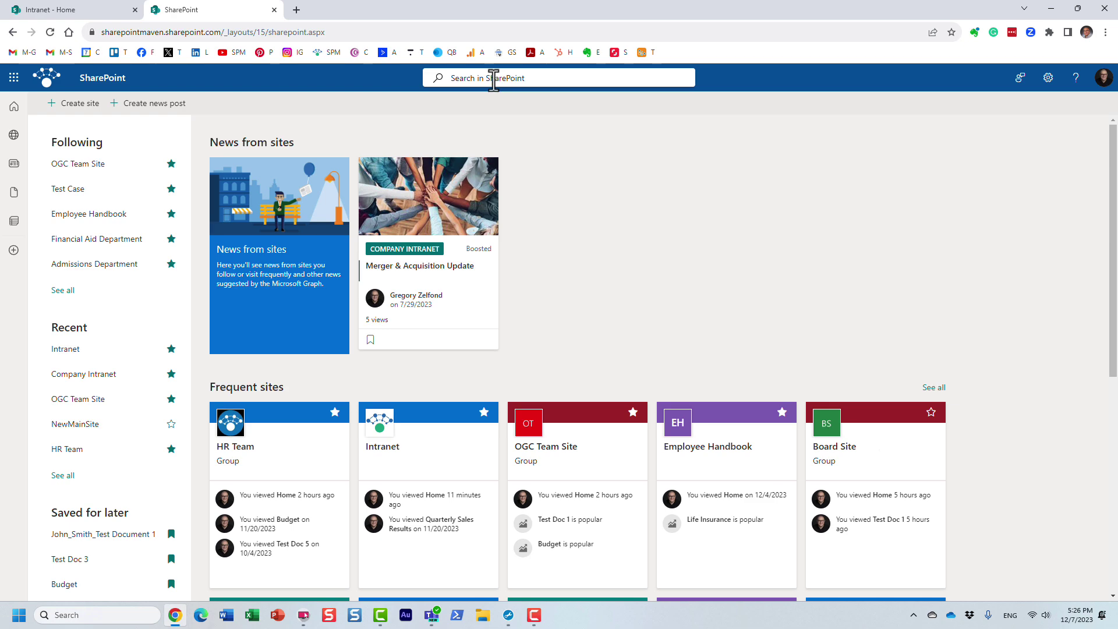
left_click(494, 81)
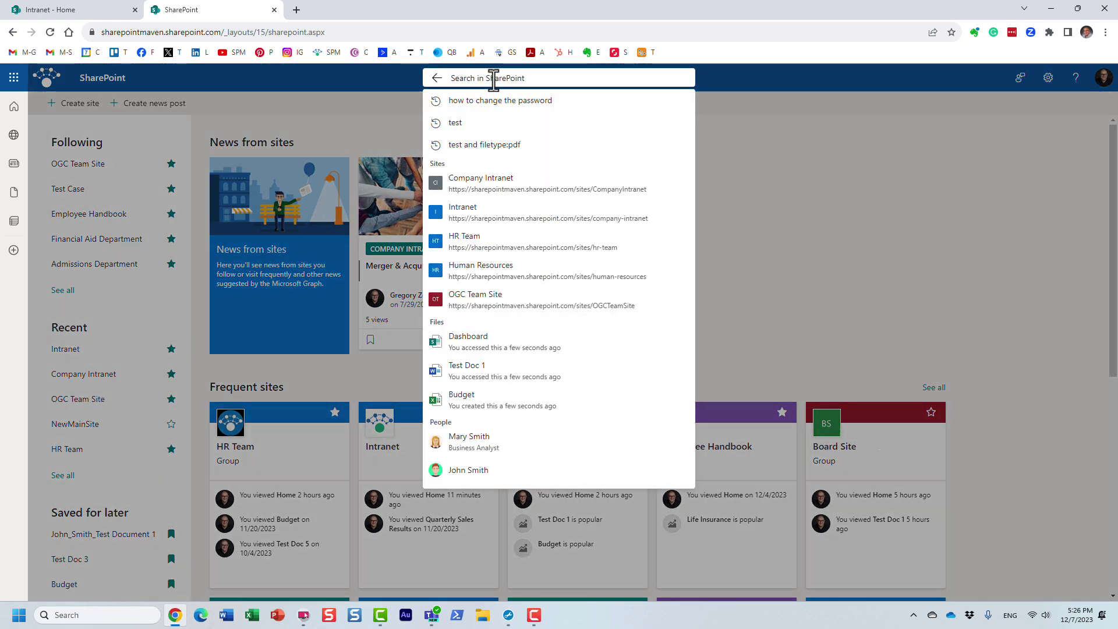
type("how to c")
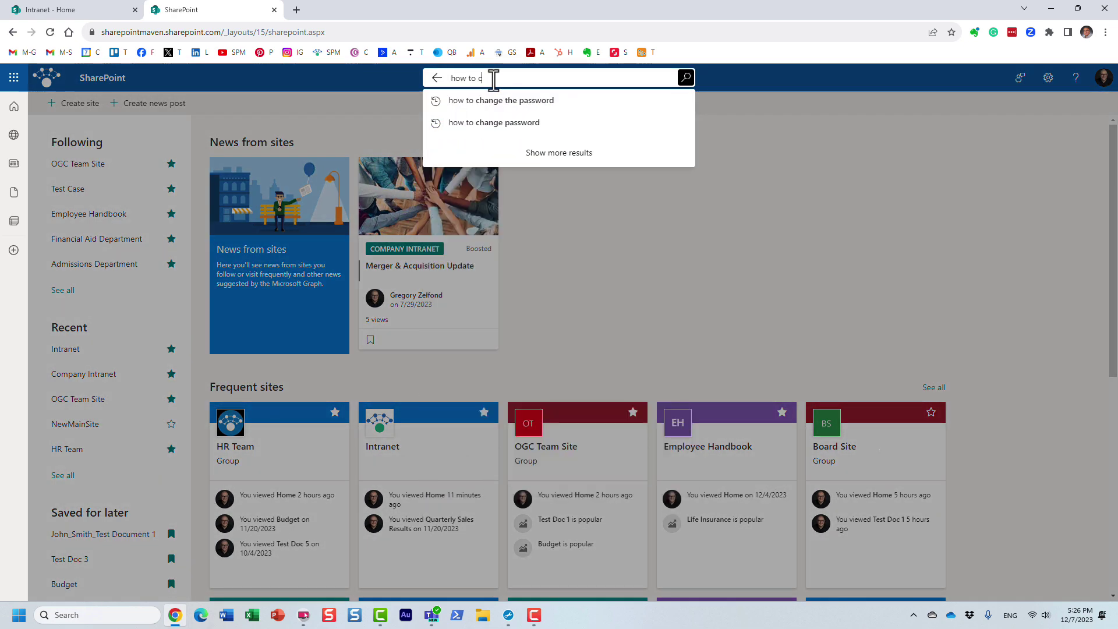
type("hange password")
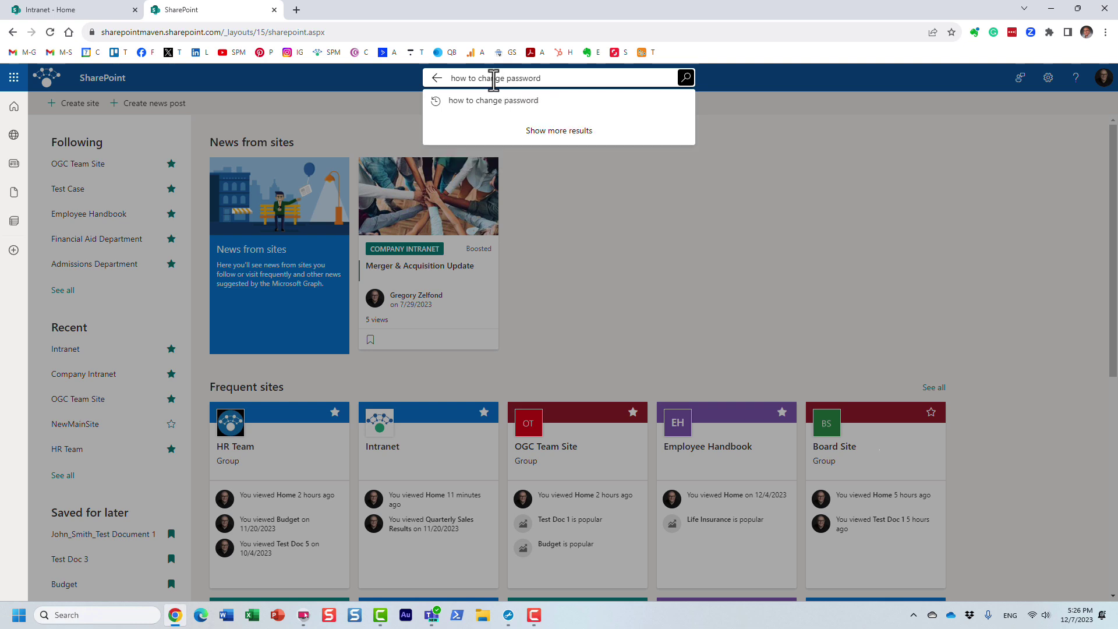
key("Return")
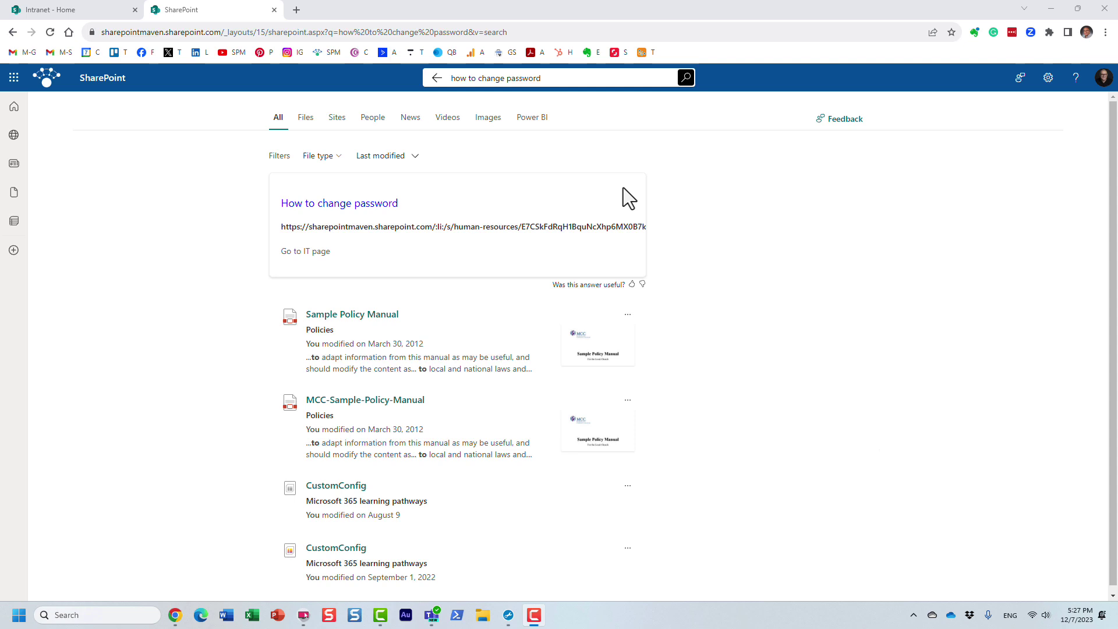
Open the Microsoft 365 admin center in a new browser tab, reloading it so the home page loads
left_click(13, 79)
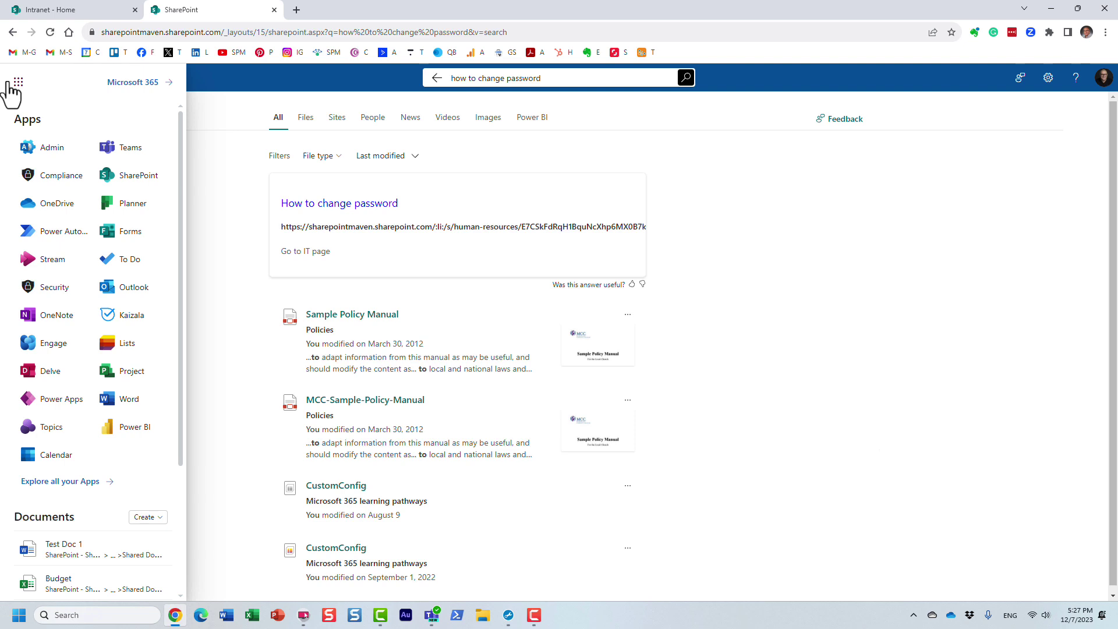
right_click(41, 149)
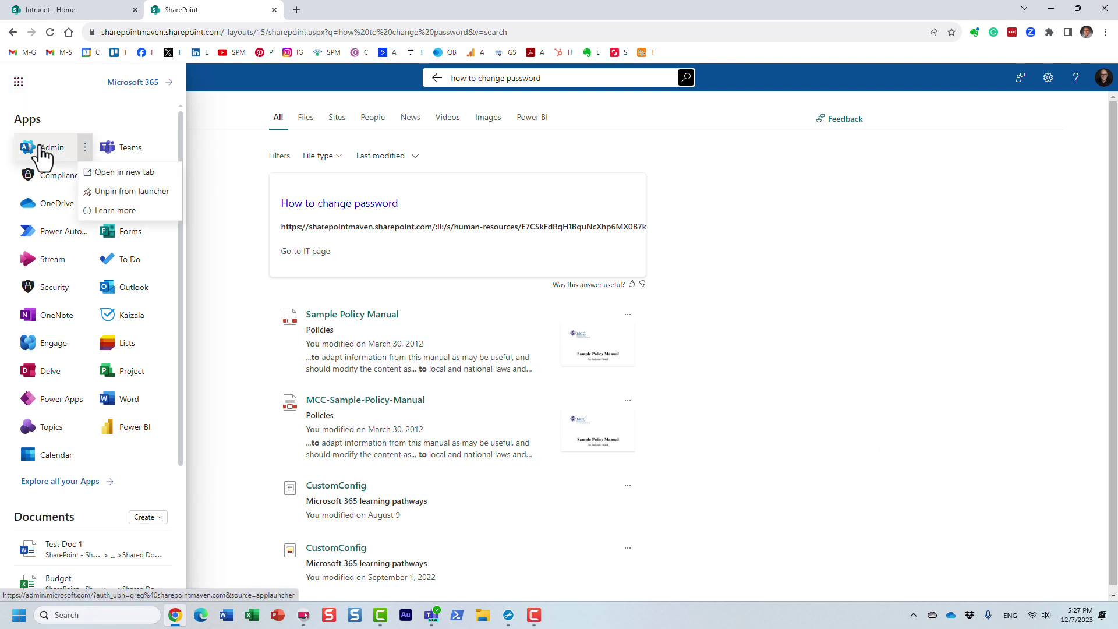
left_click(132, 175)
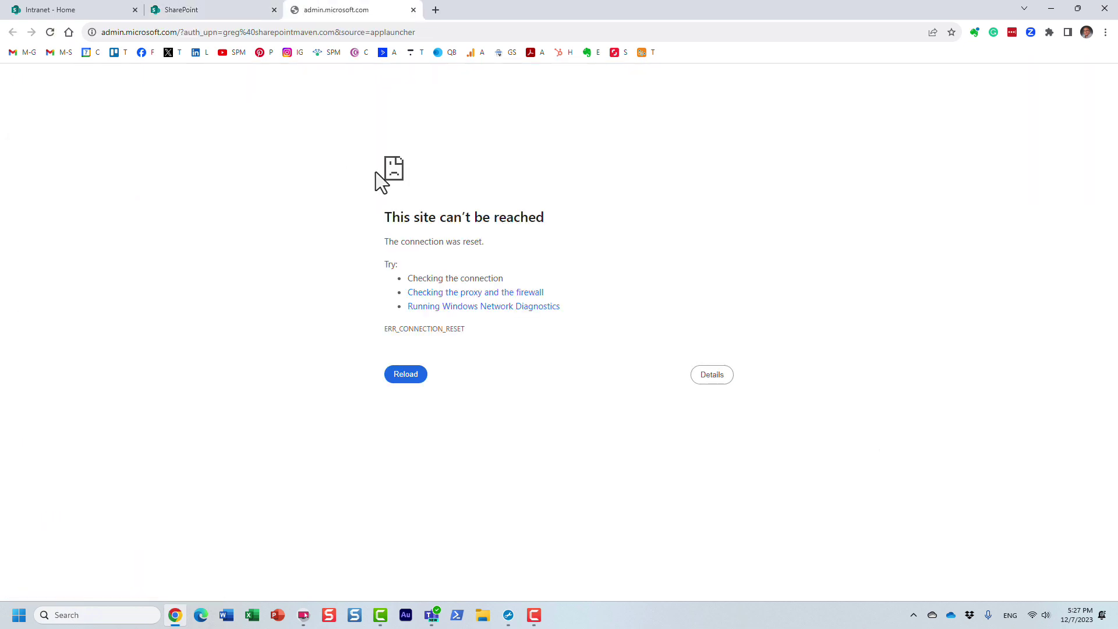
left_click(402, 379)
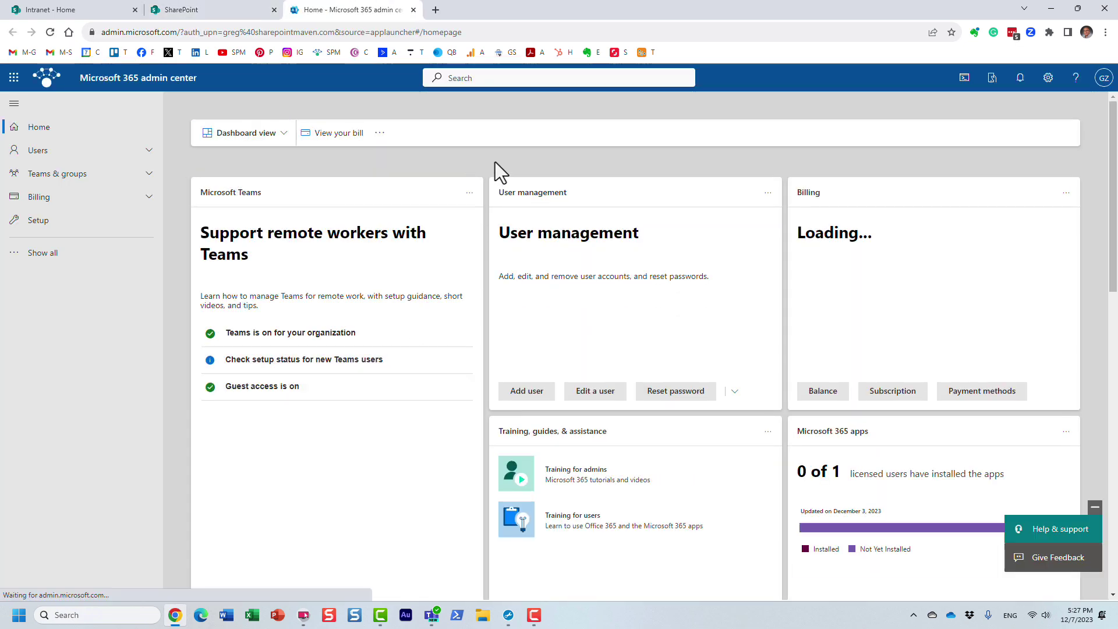
Go to the Search & intelligence admin center and open the Q&A list under its answers
left_click(37, 254)
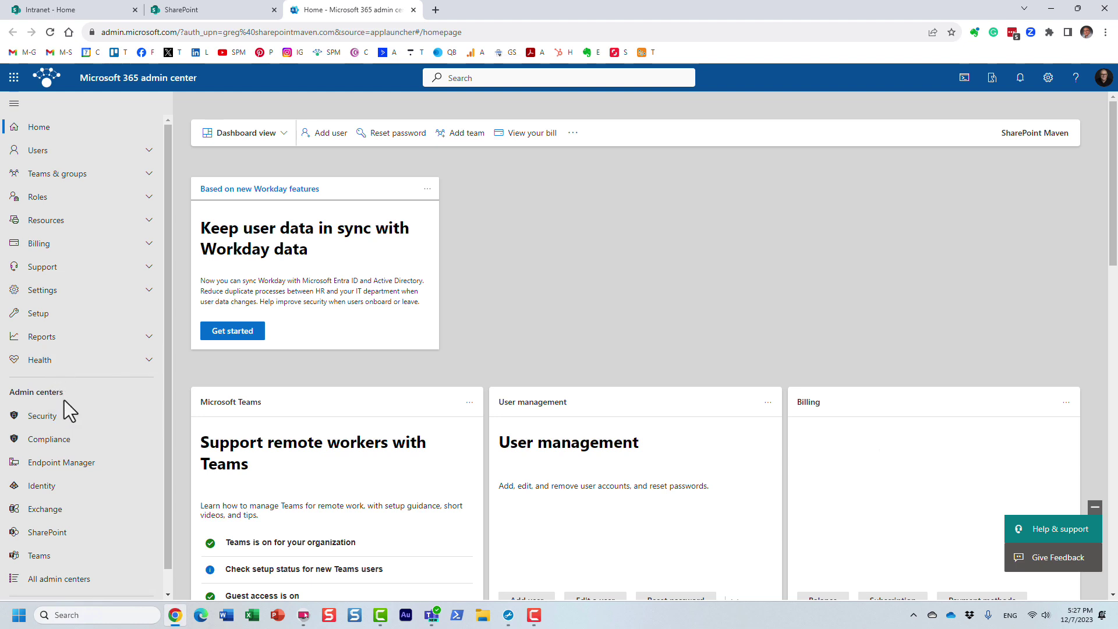
left_click(71, 579)
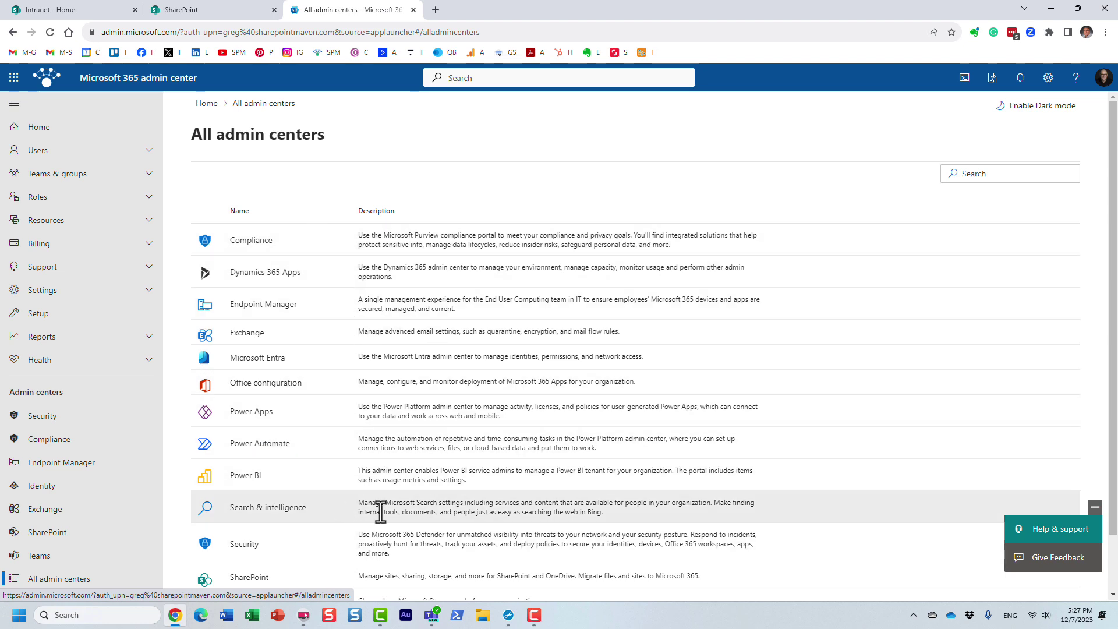
left_click(272, 510)
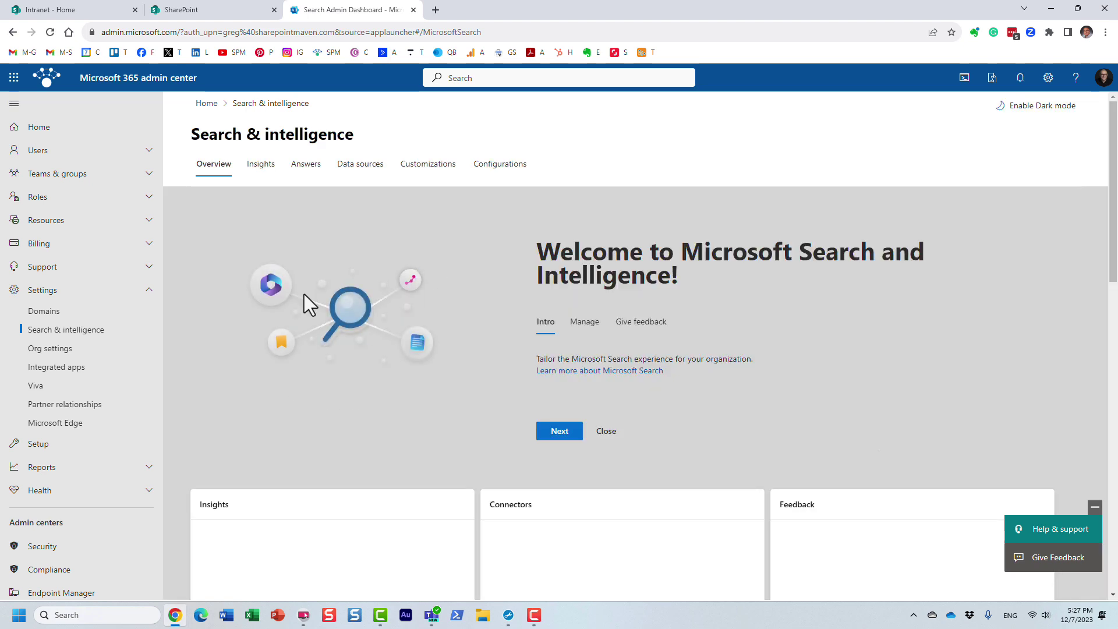
left_click(298, 169)
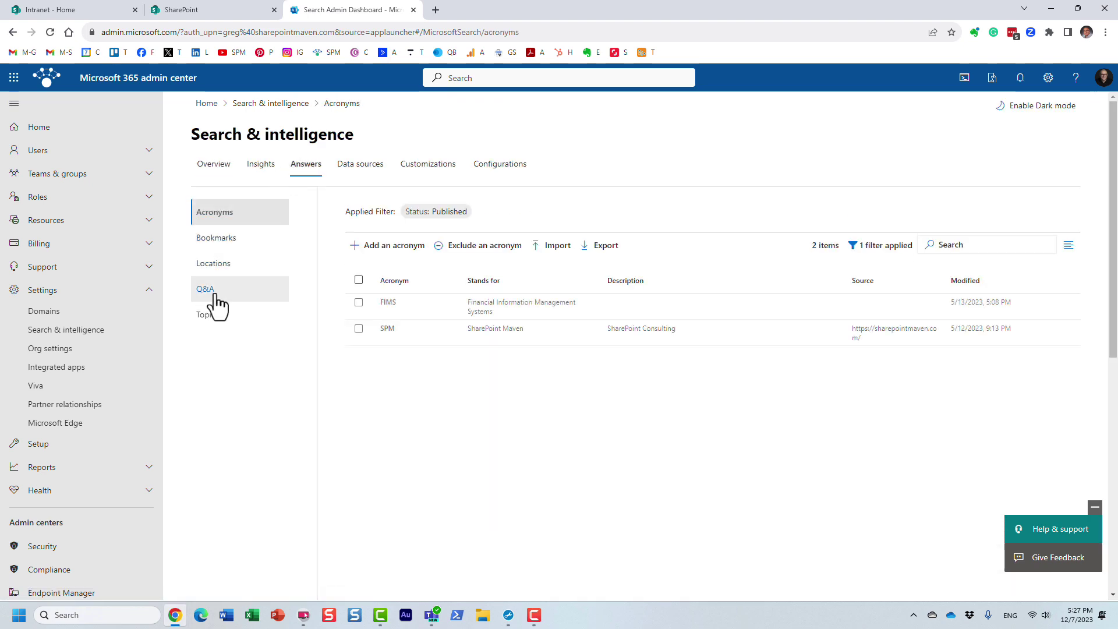
left_click(211, 296)
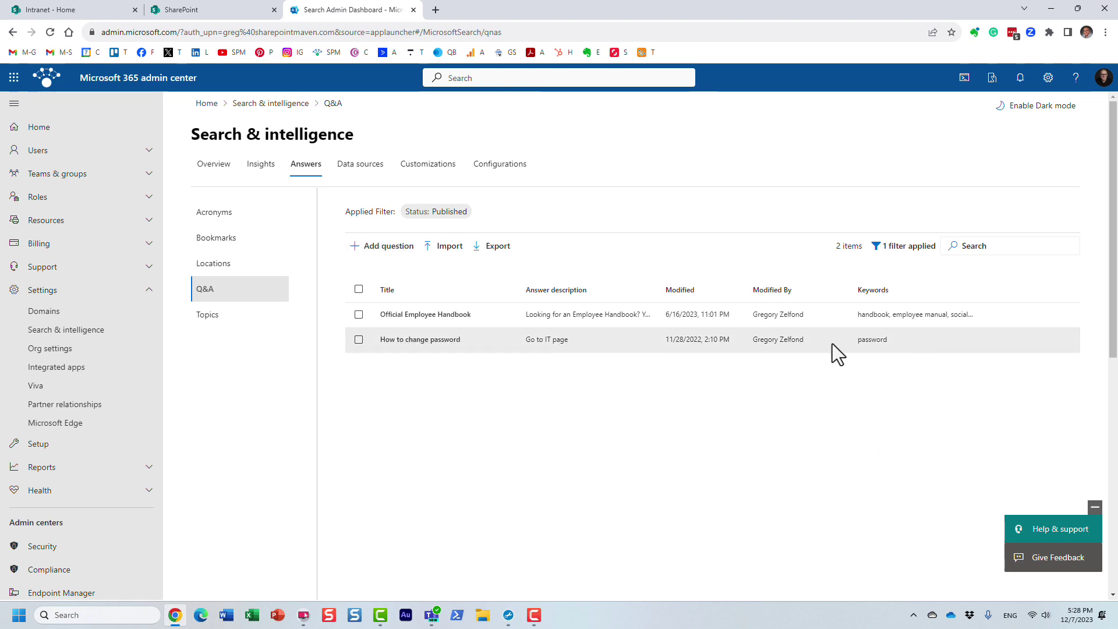
Start a new Q&A question and give it the title "Some question"
left_click(383, 257)
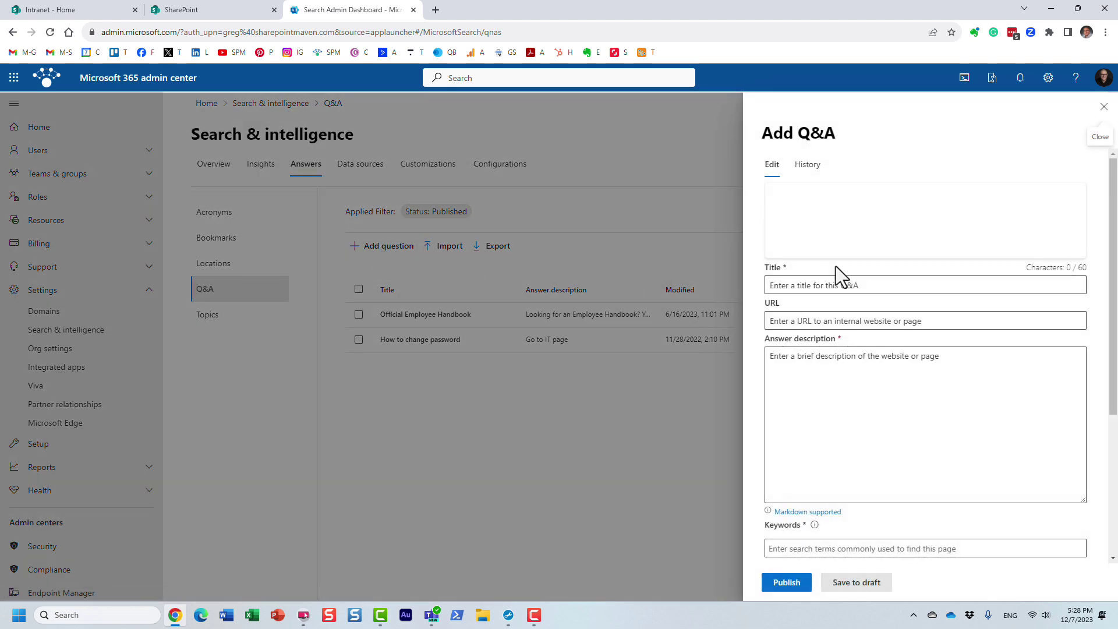
left_click(816, 286)
type("S")
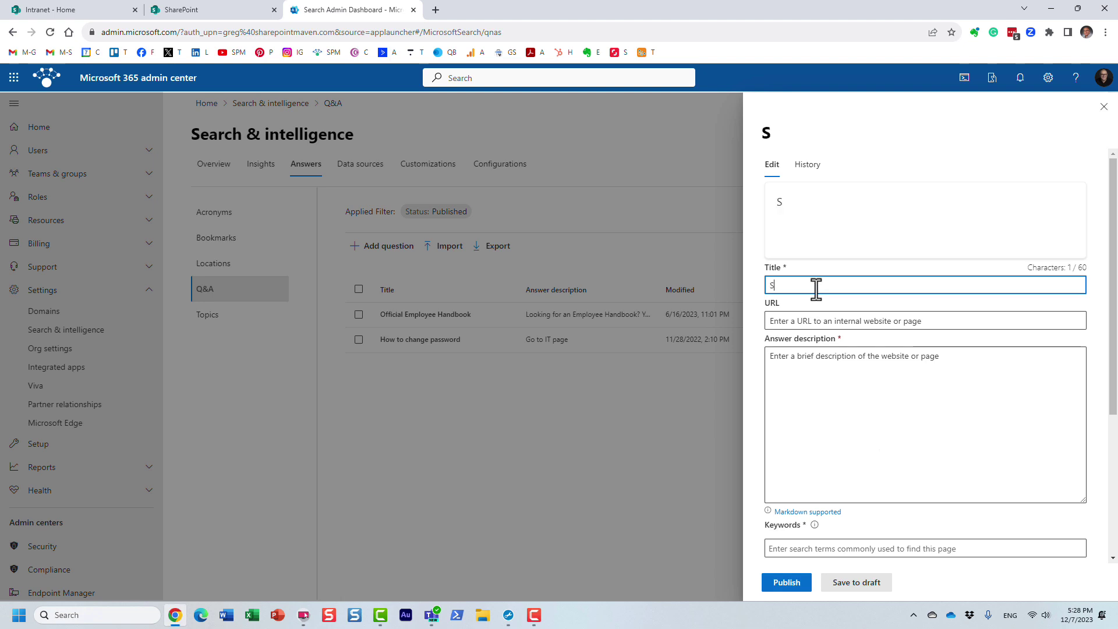
type("ome question")
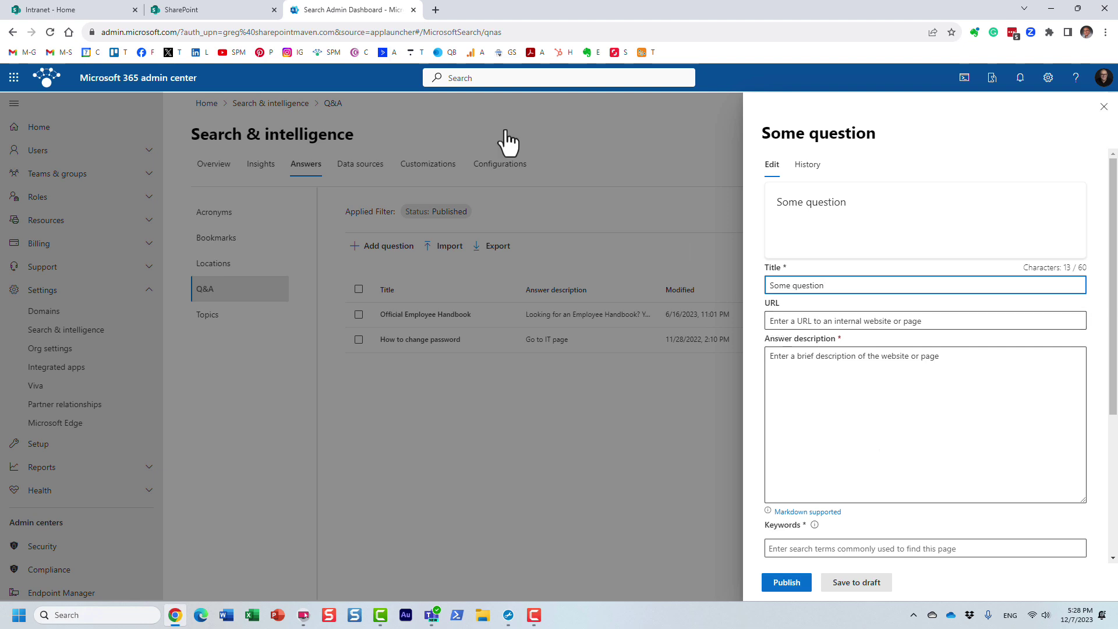
Compare the new Q&A form with the "How to change password" answer card in the SharePoint search results
left_click(238, 8)
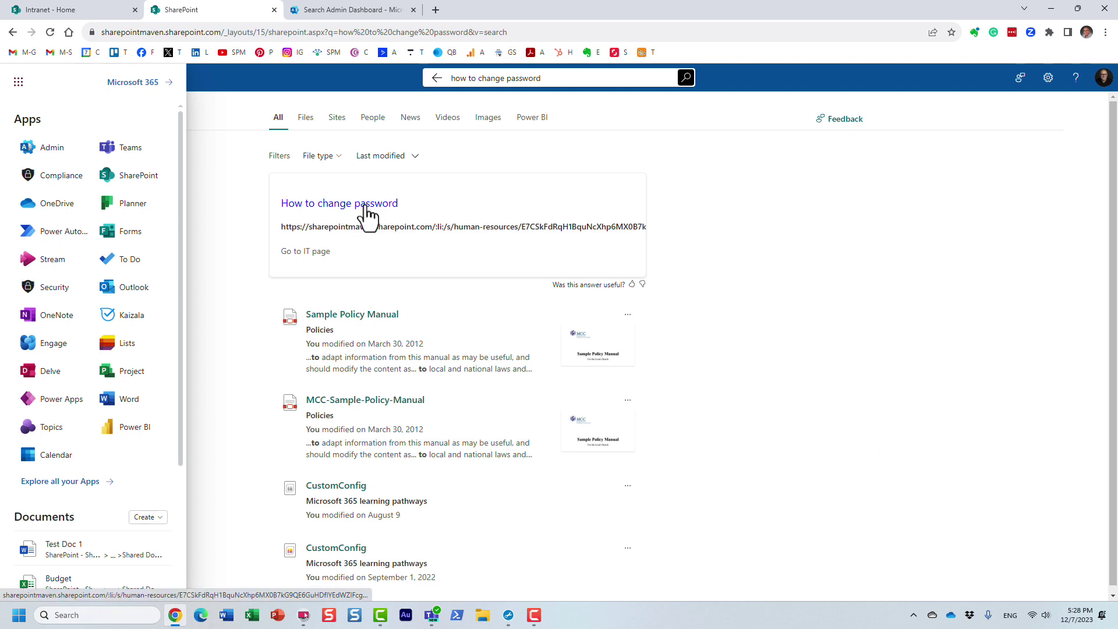
left_click(334, 12)
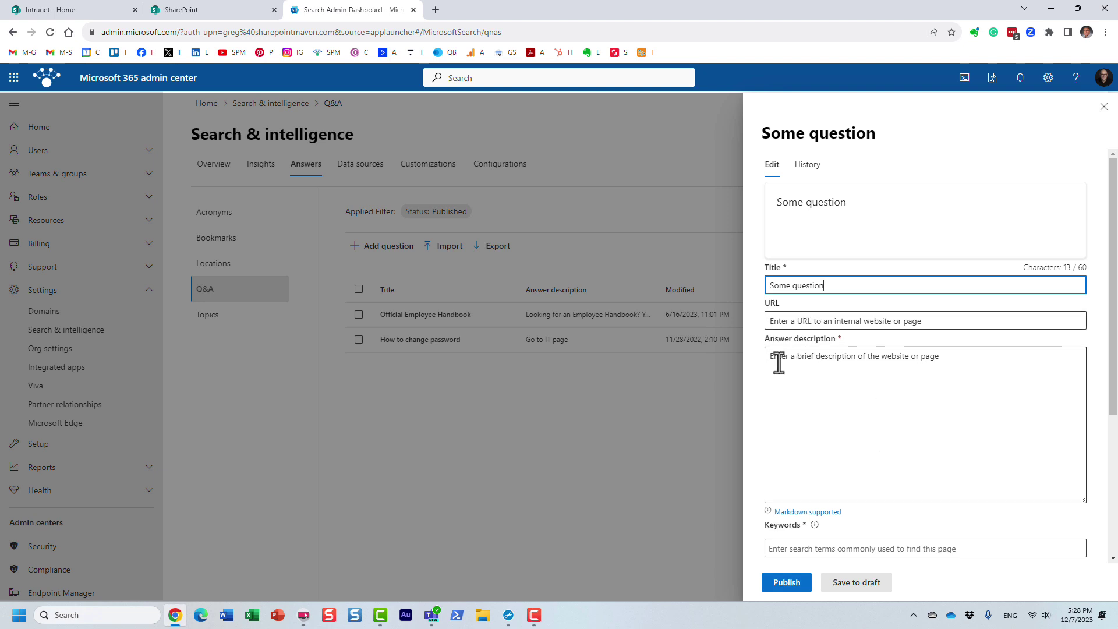
left_click(192, 12)
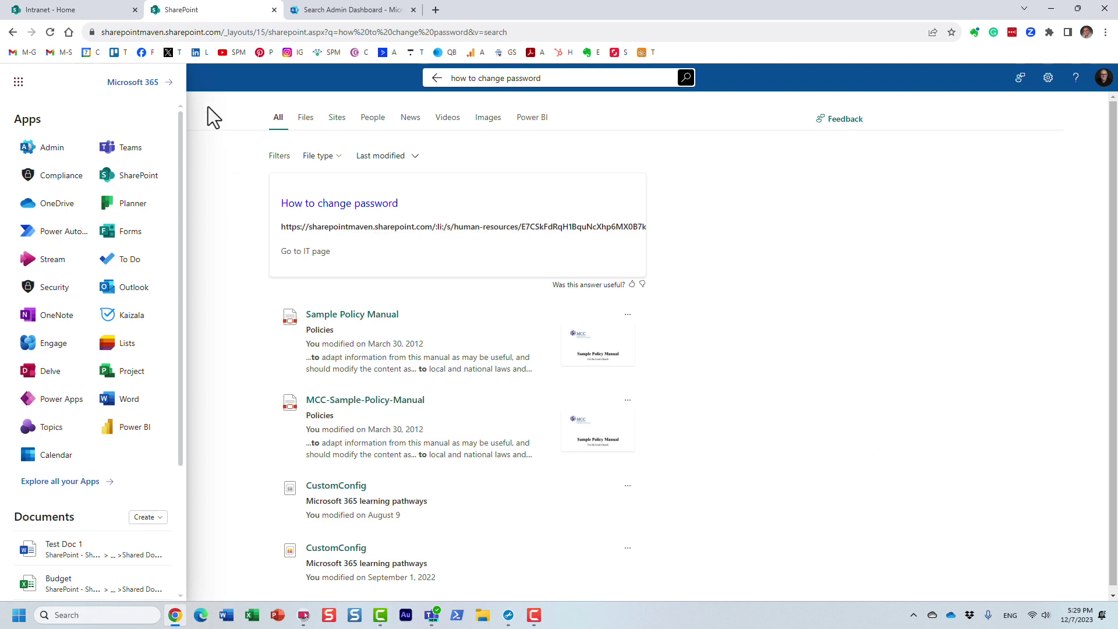
Enter "Answer goes here" as the answer description of the new Q&A
left_click(316, 10)
left_click(798, 374)
type("Answ")
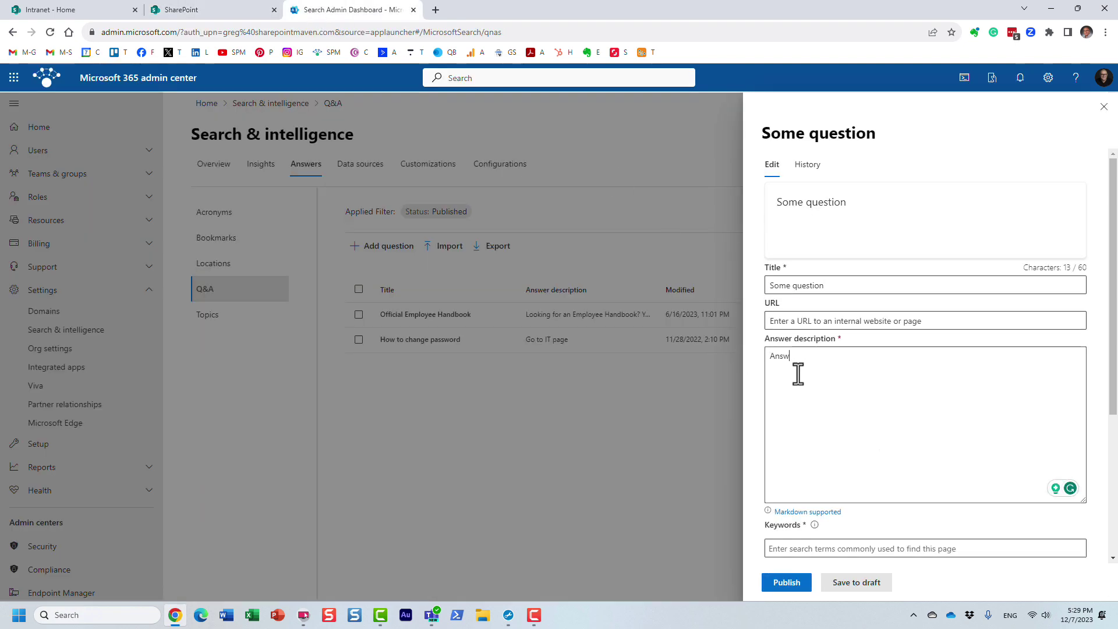
type("er goes here")
Recheck the answer card in the SharePoint search results, and add "password" as a keyword of the new Q&A
left_click(194, 13)
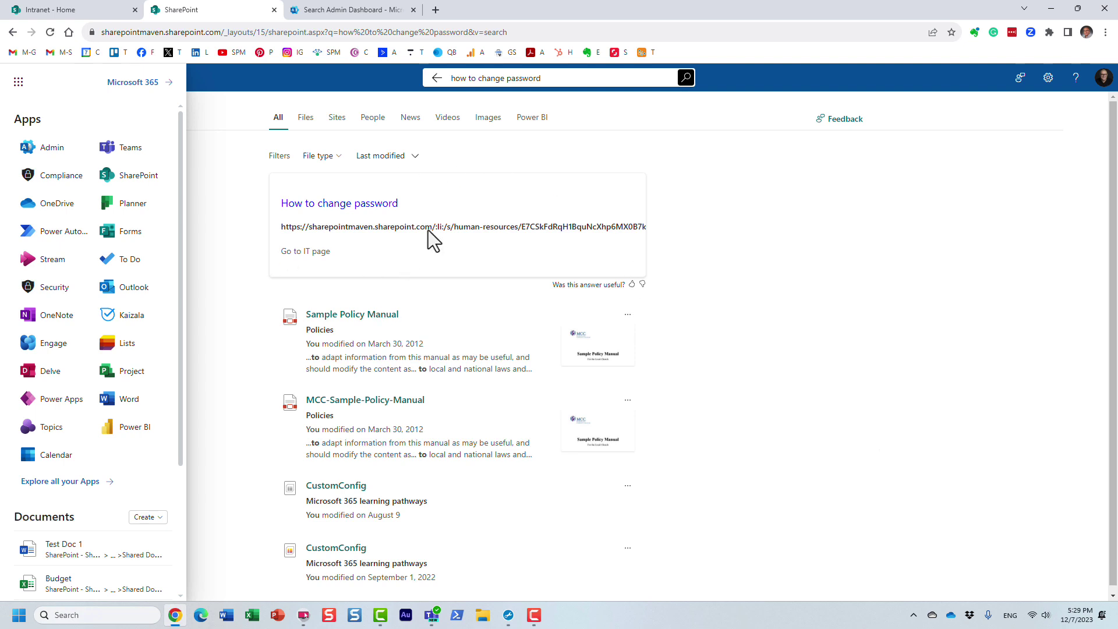
left_click(343, 11)
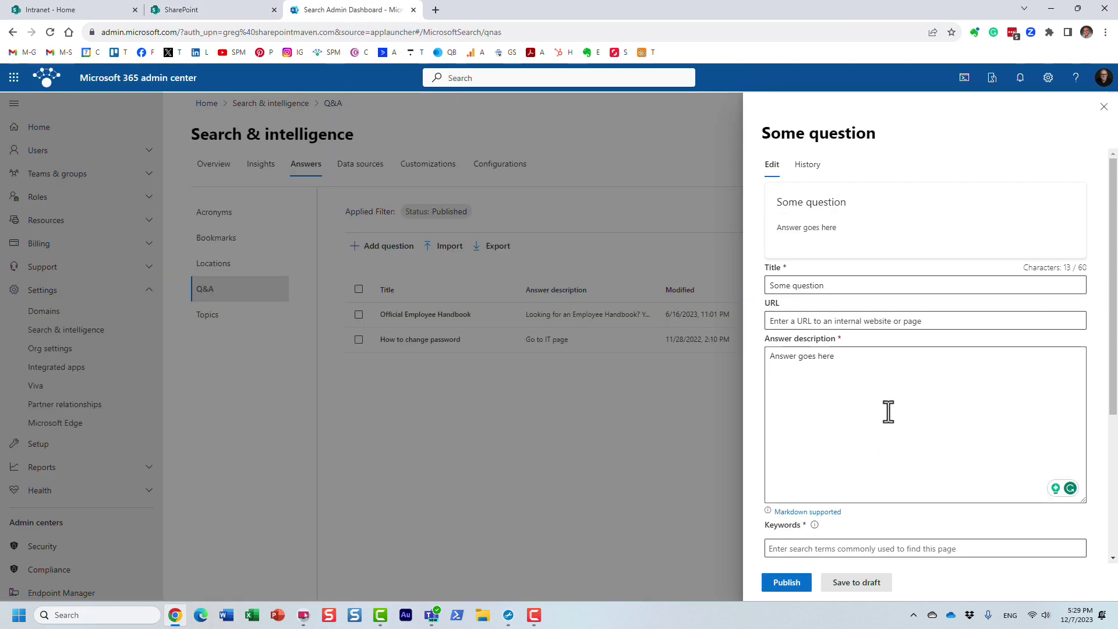
scroll(889, 411, "down", 4)
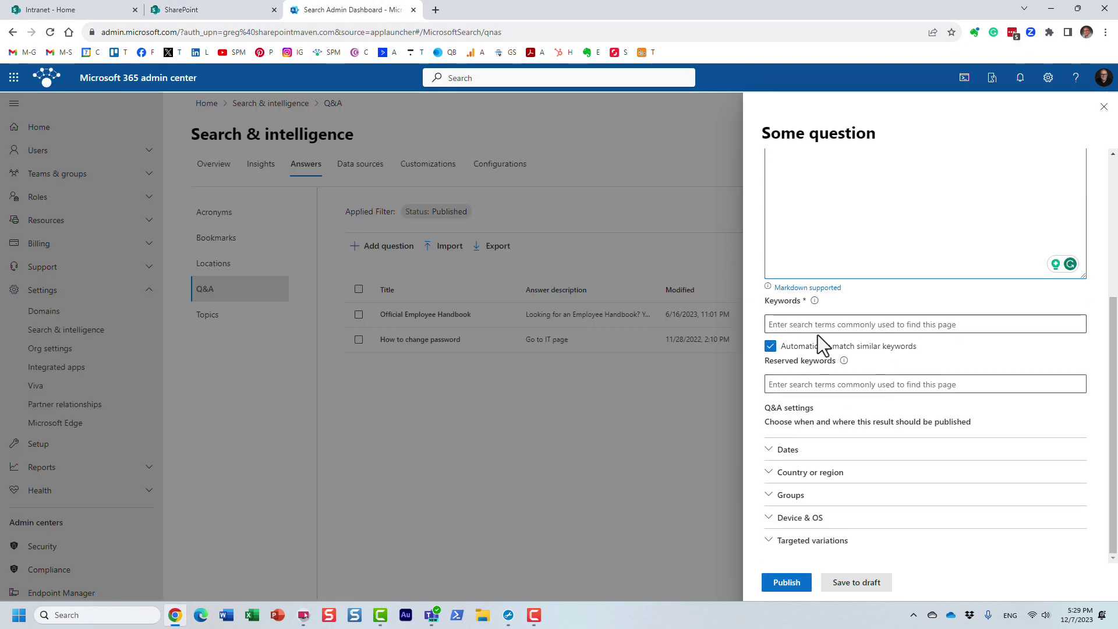
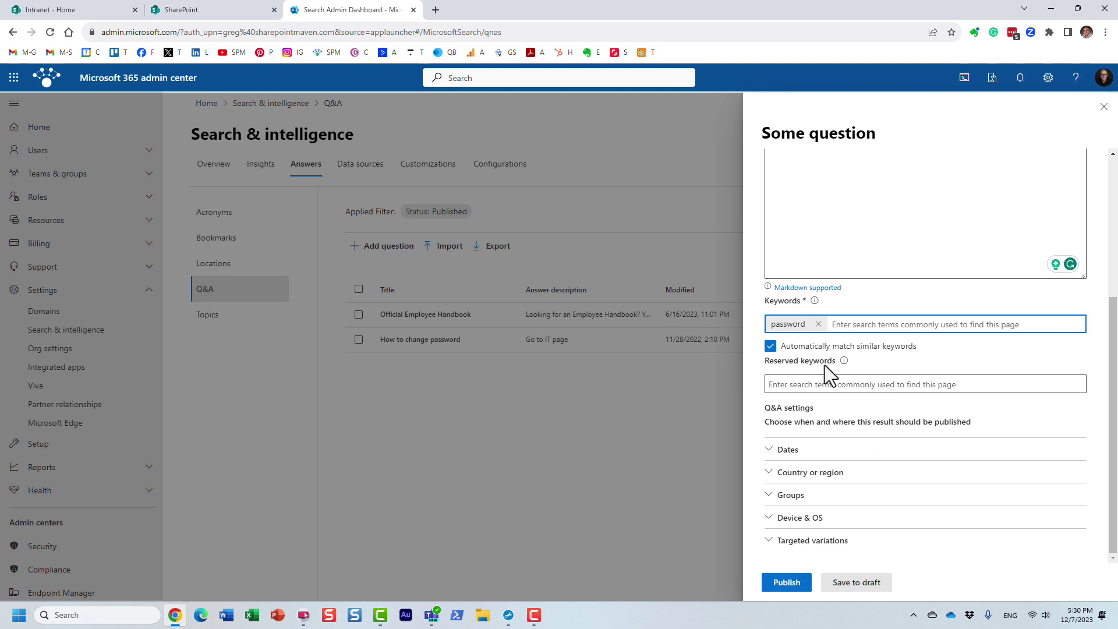
Review the reserved keywords explanation and the date availability options of the new Q&A
mouse_move(844, 364)
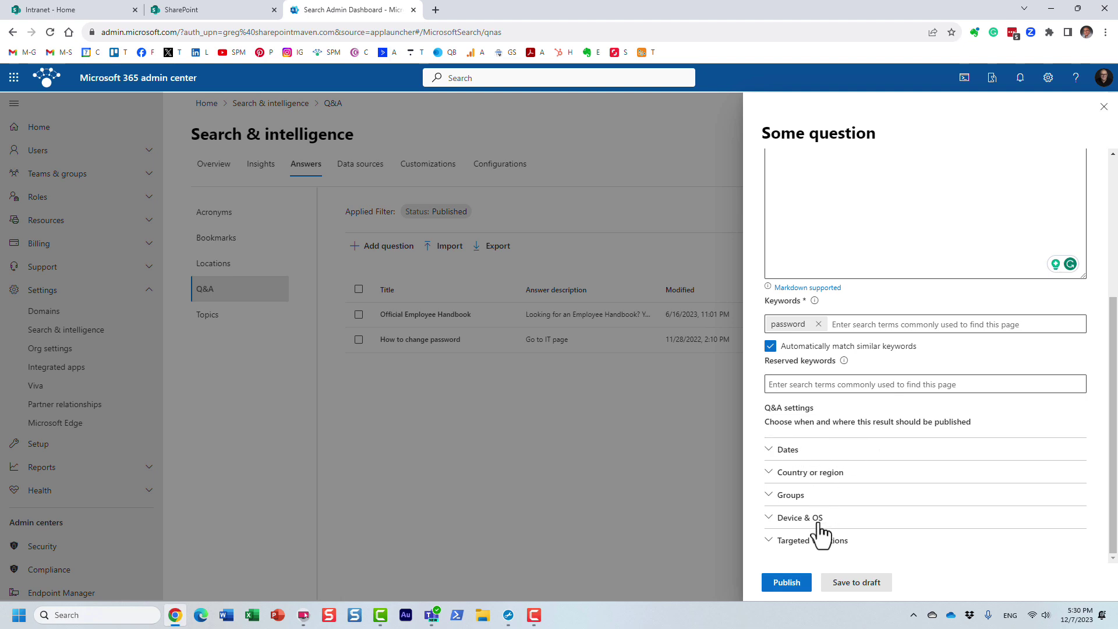
left_click(790, 452)
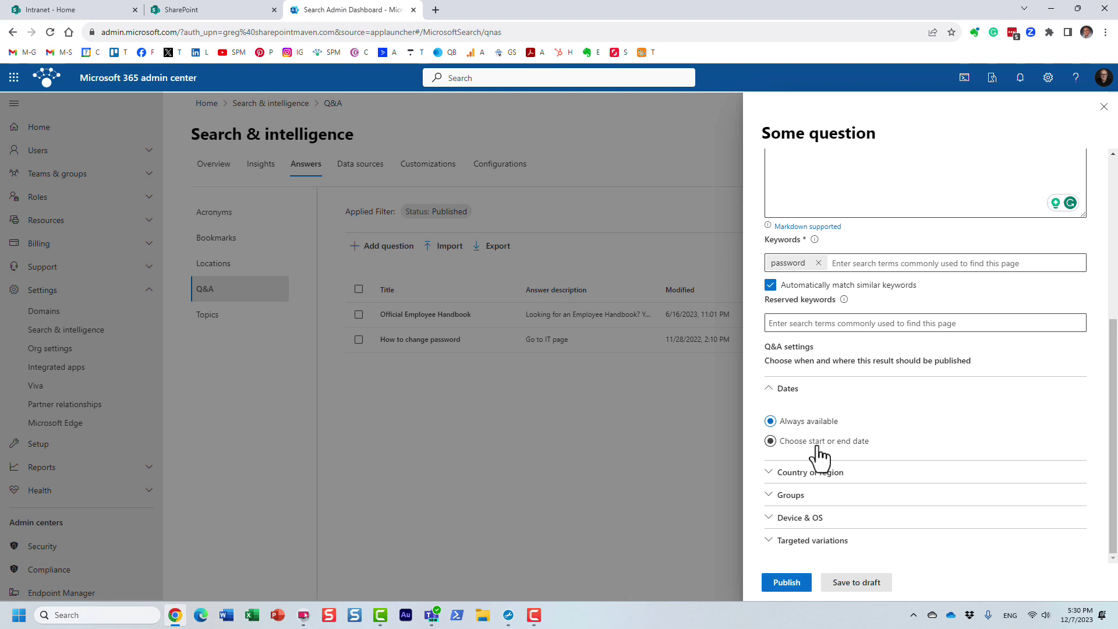
left_click(787, 392)
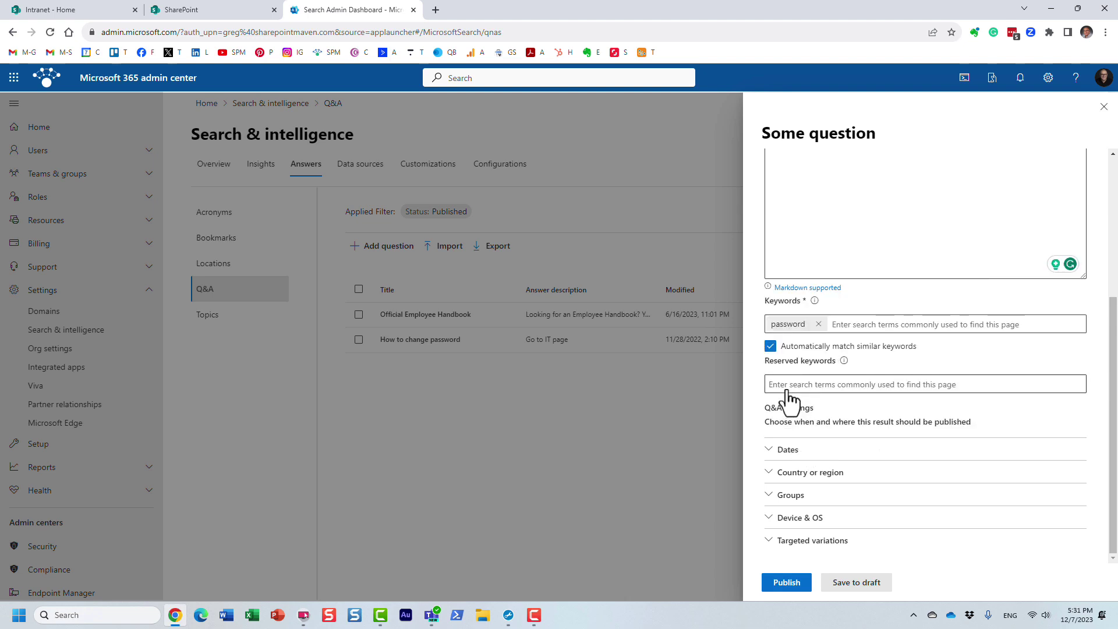
Set the new Q&A's country or region availability to specific countries/regions and review the selectable countries
left_click(800, 474)
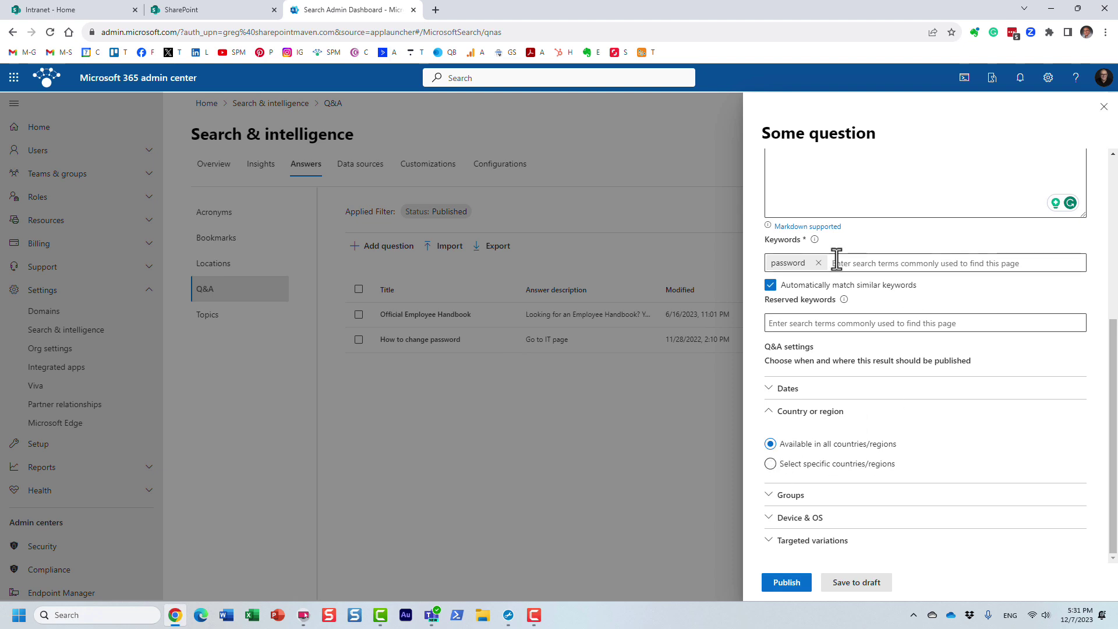
left_click(771, 464)
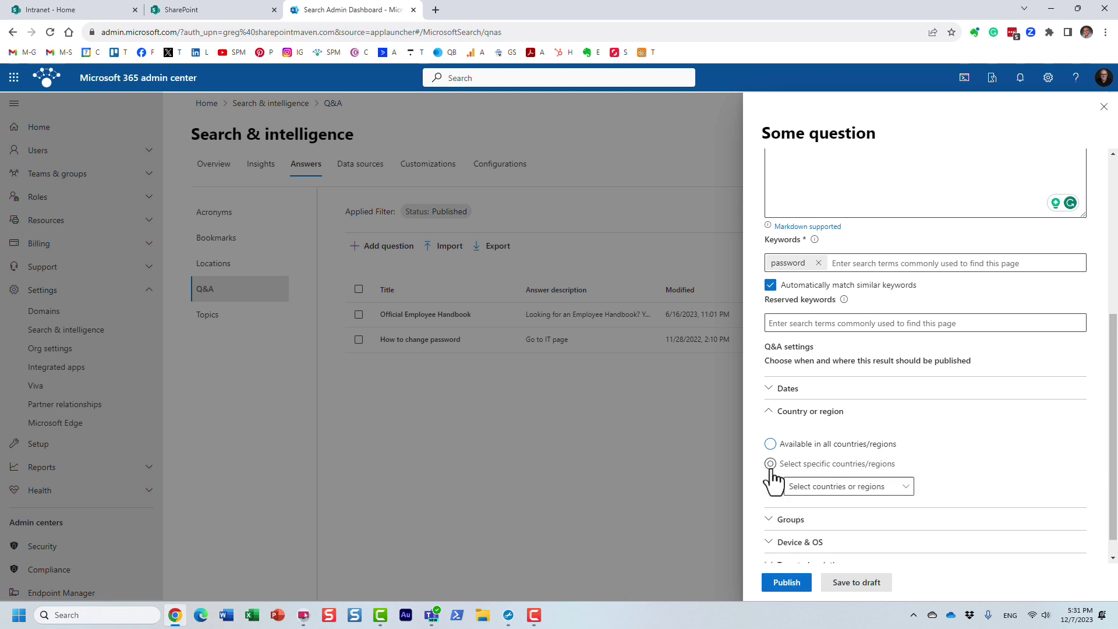
left_click(904, 488)
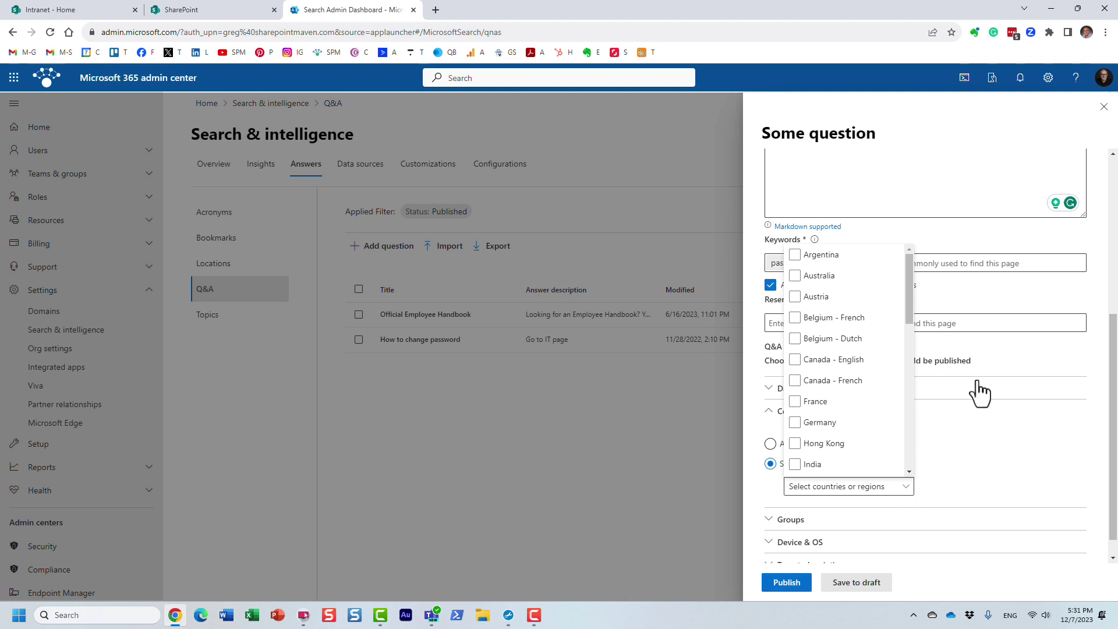
left_click(1021, 356)
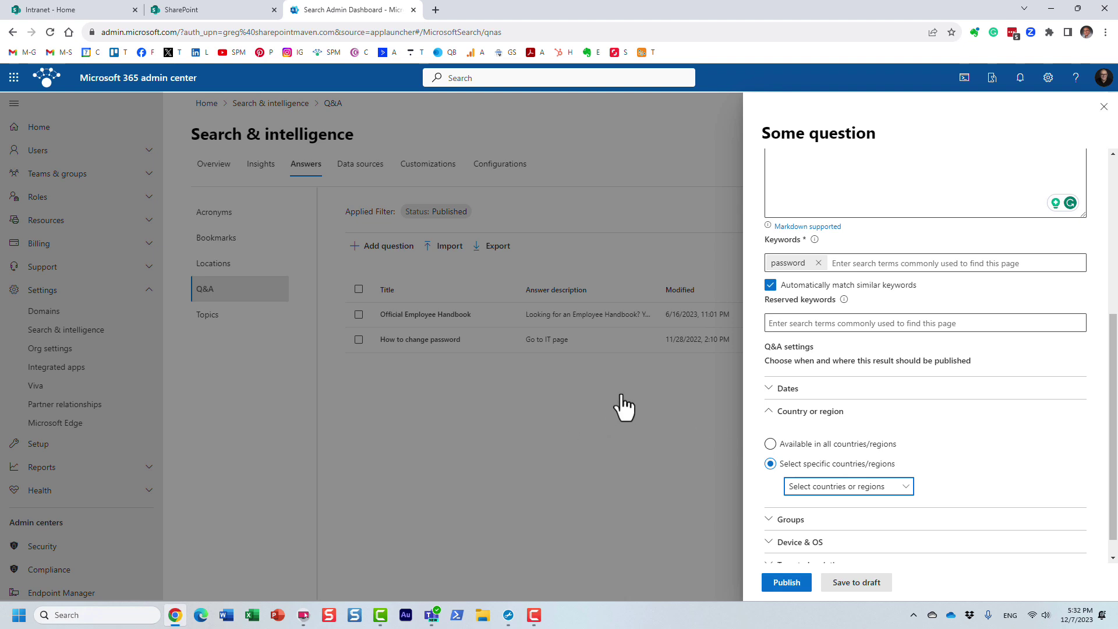
Review the Groups and Device & OS options of the new Q&A, and close the form without publishing
scroll(871, 556, "down", 1)
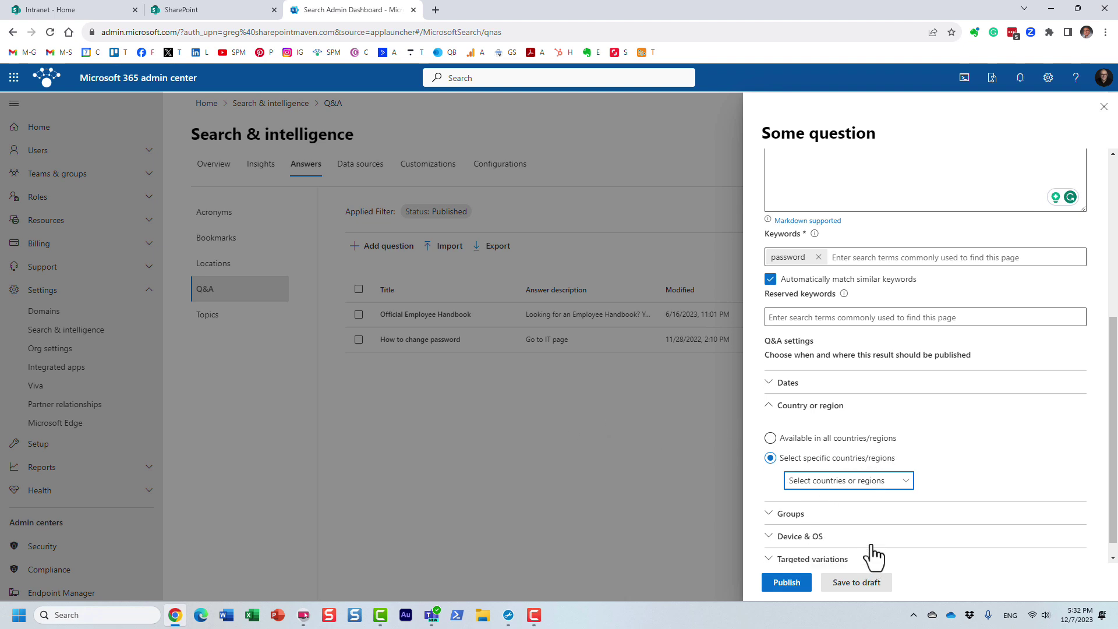
left_click(805, 520)
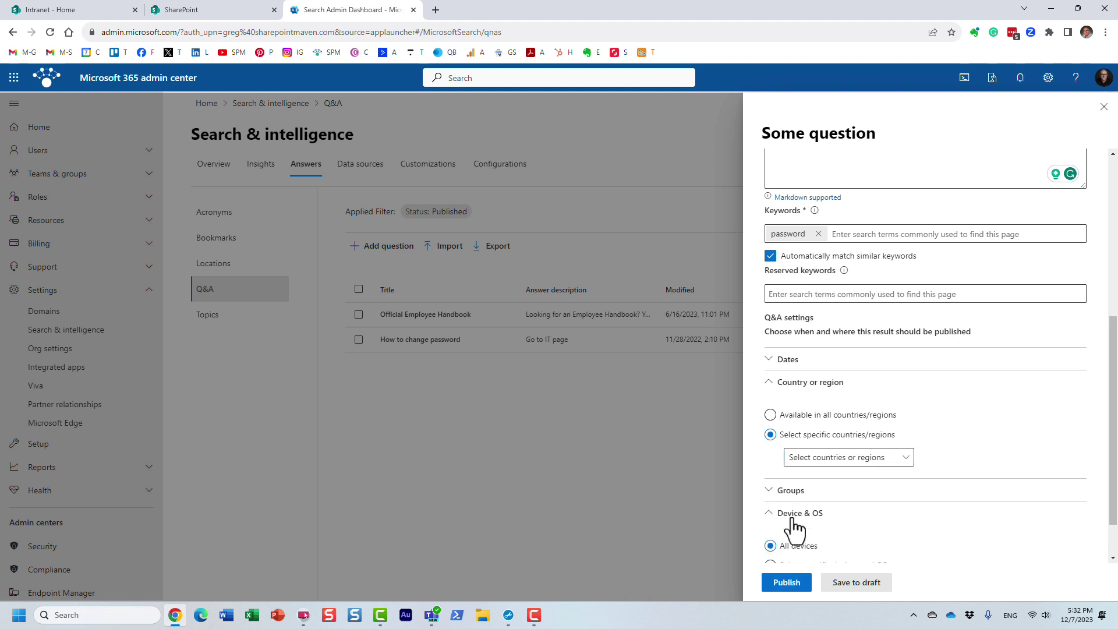
left_click(793, 434)
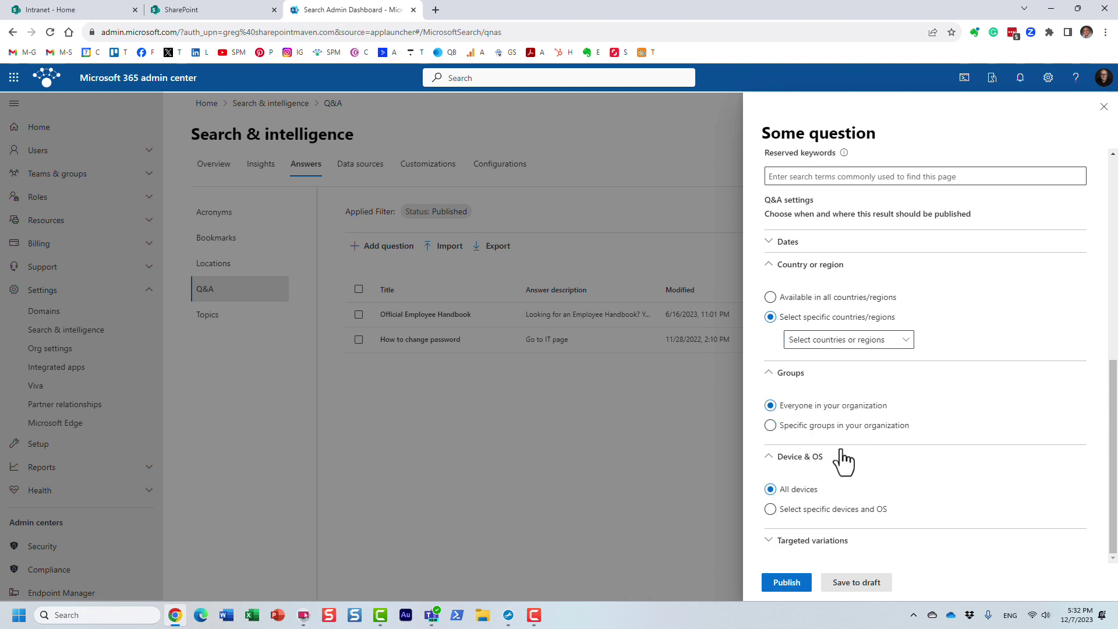
scroll(844, 456, "up", 2)
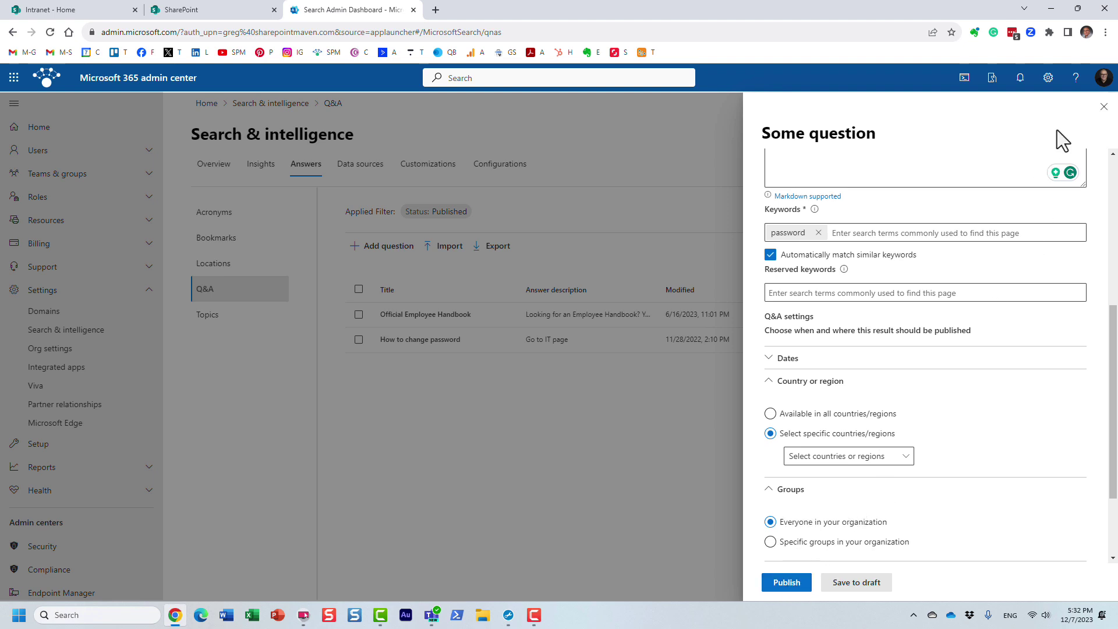
left_click(1103, 108)
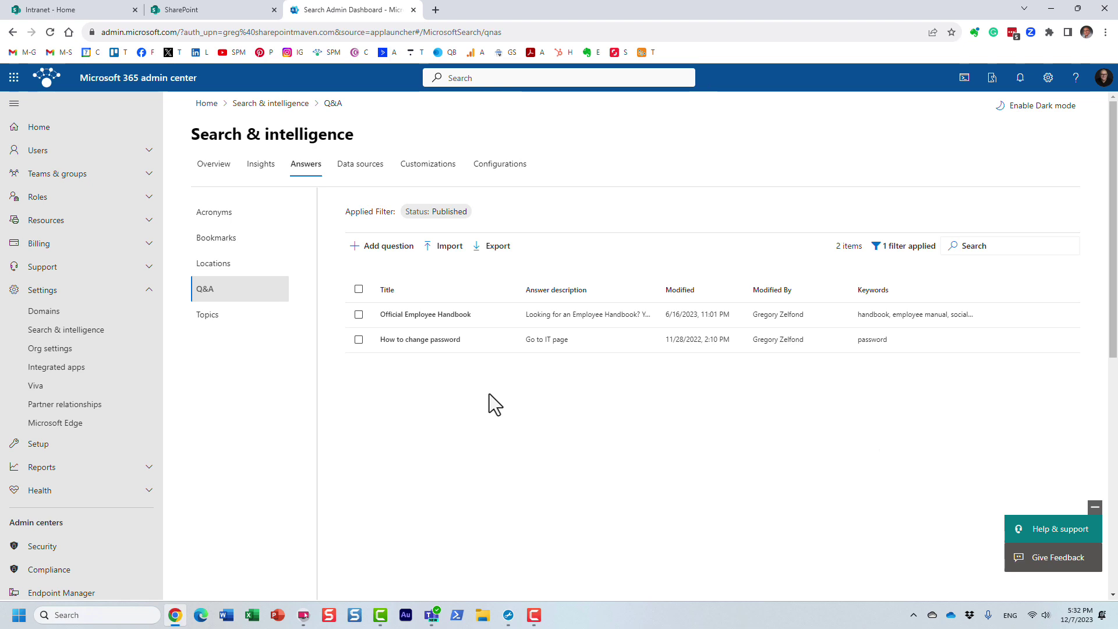
Review the title, URL, answer description, keywords and settings of the published "How to change password" Q&A
left_click(424, 343)
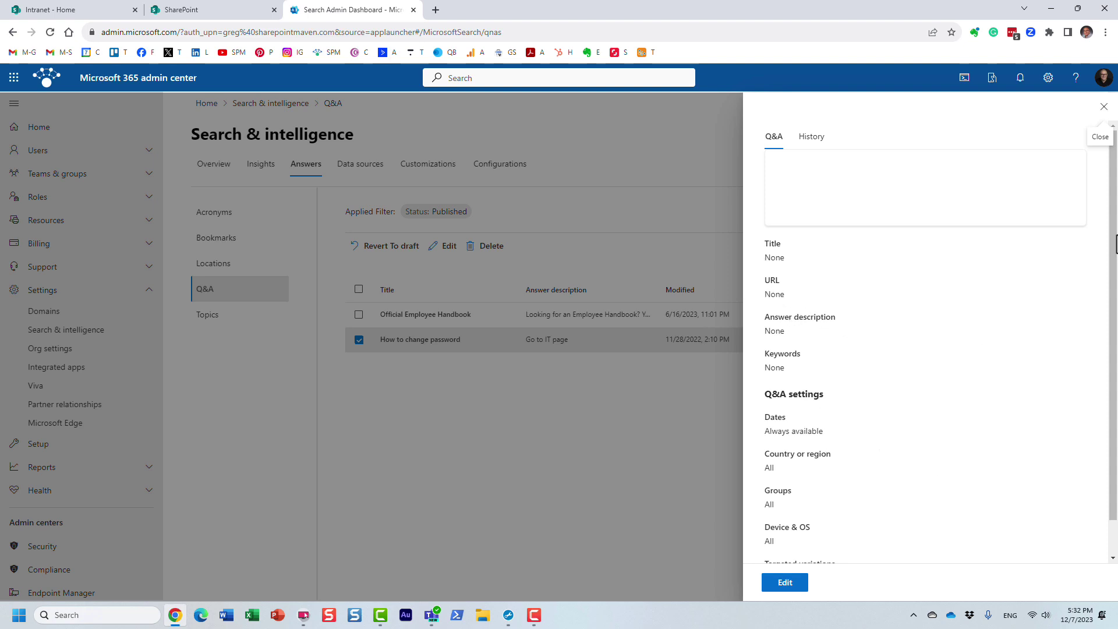
scroll(1113, 259, "down", 1)
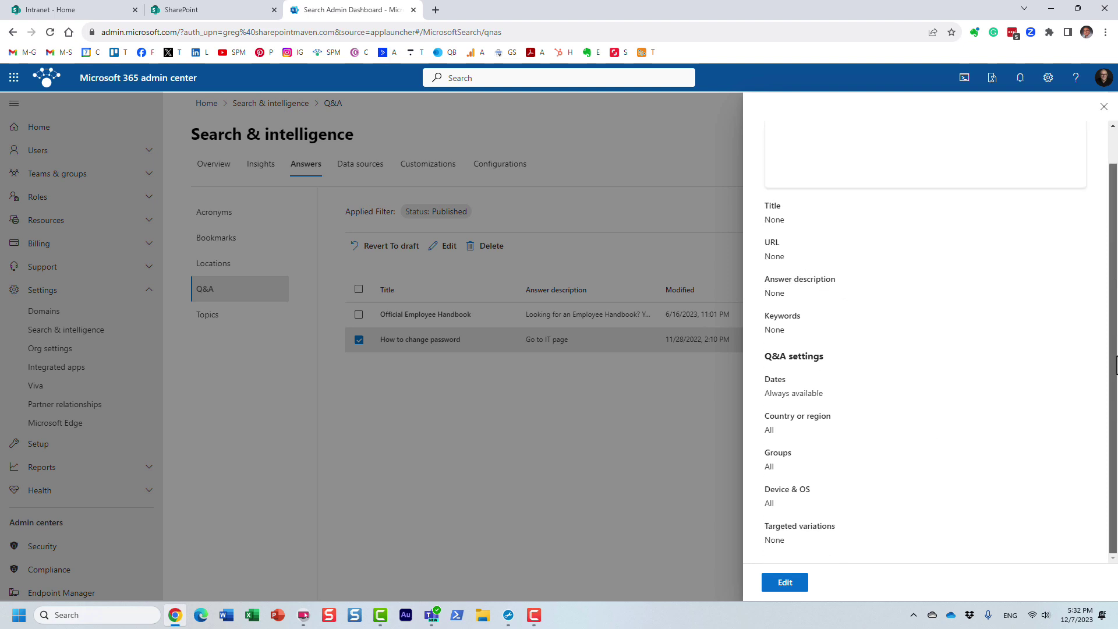
scroll(1113, 259, "up", 1)
left_click(1103, 107)
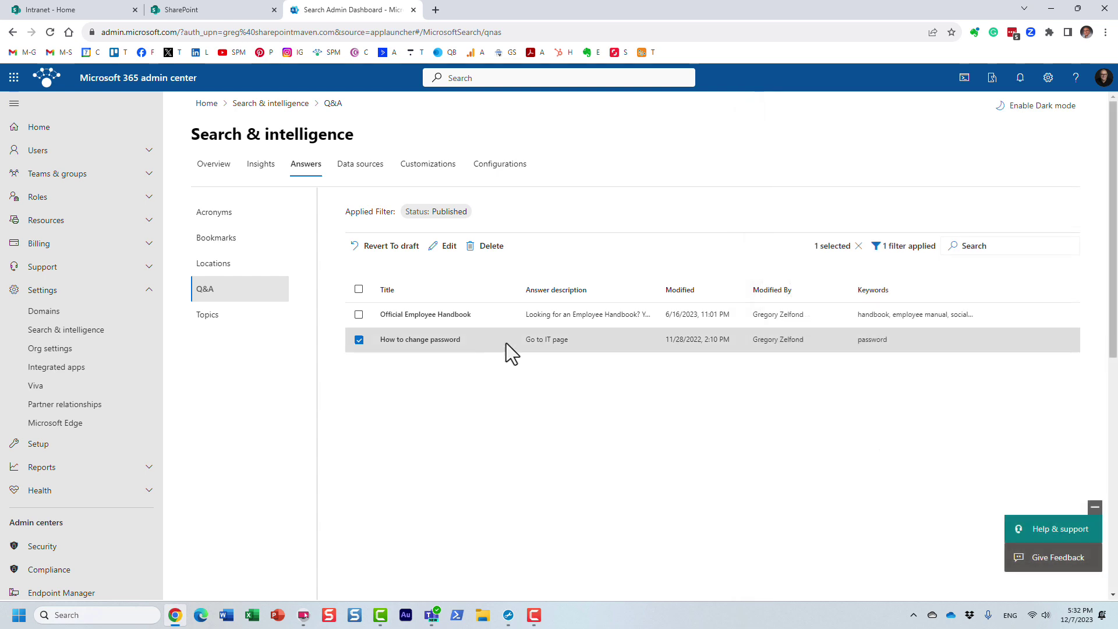
left_click(463, 344)
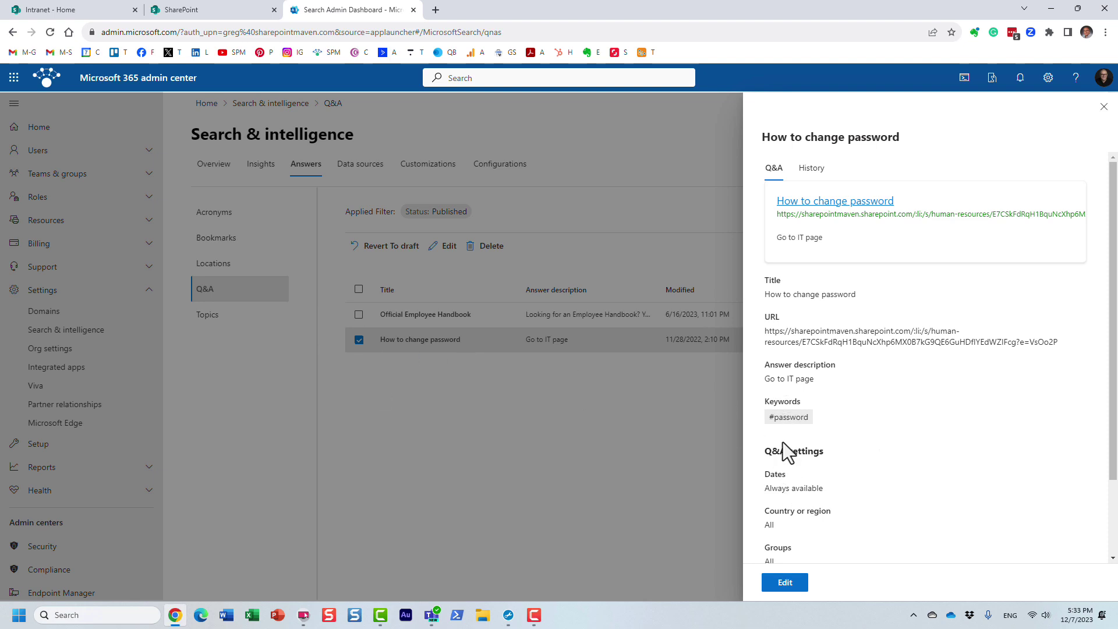
left_click(1103, 108)
Return to the SharePoint start page and search for "password" to view its answer card
left_click(214, 6)
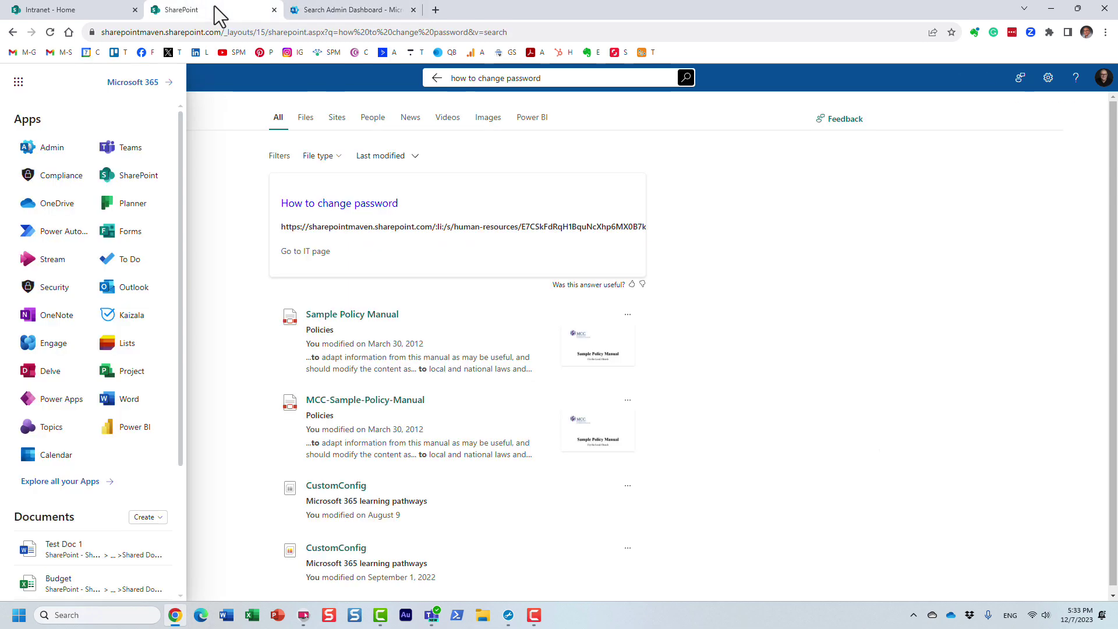
left_click(436, 78)
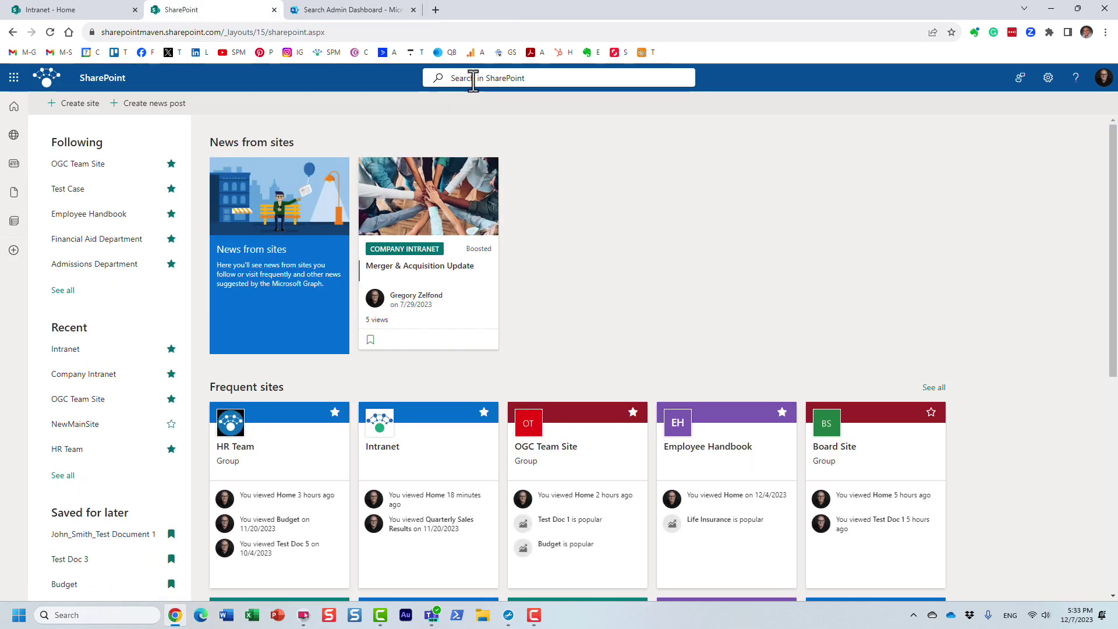
left_click(473, 80)
type("passw")
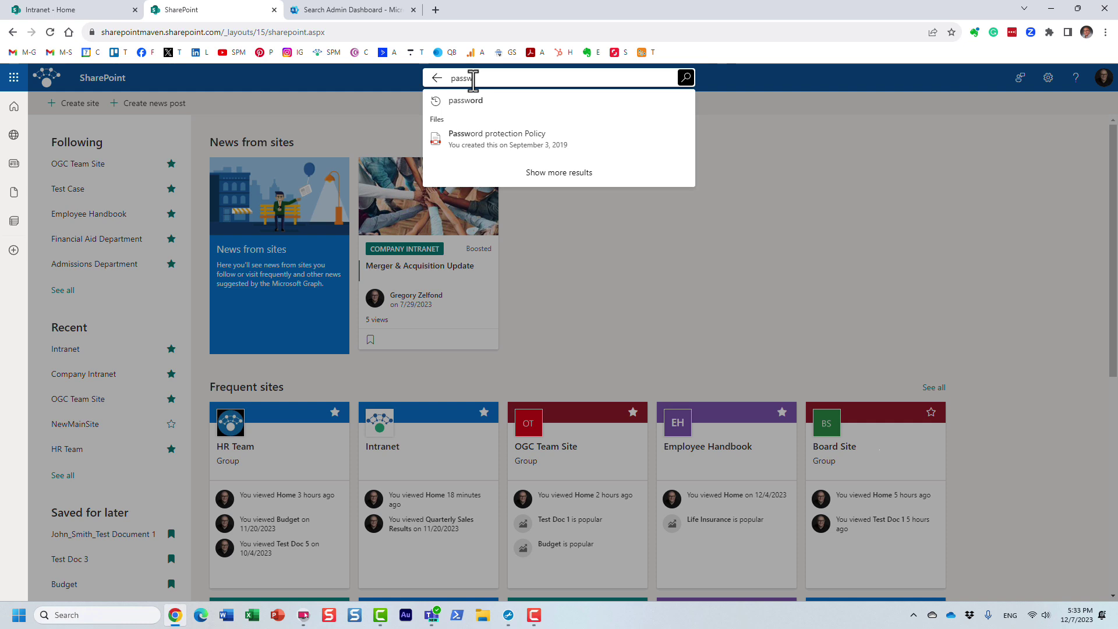
type("ord")
key("Return")
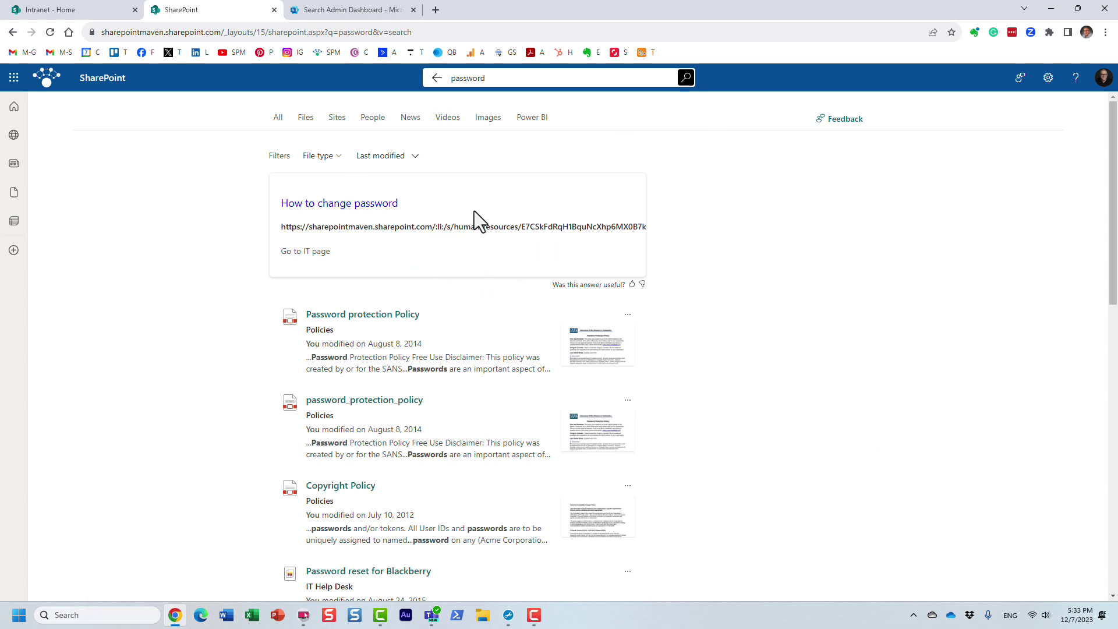
Check the Official Employee Handbook entry in the admin center's Q&A list, and search SharePoint for "handbook"
left_click(332, 10)
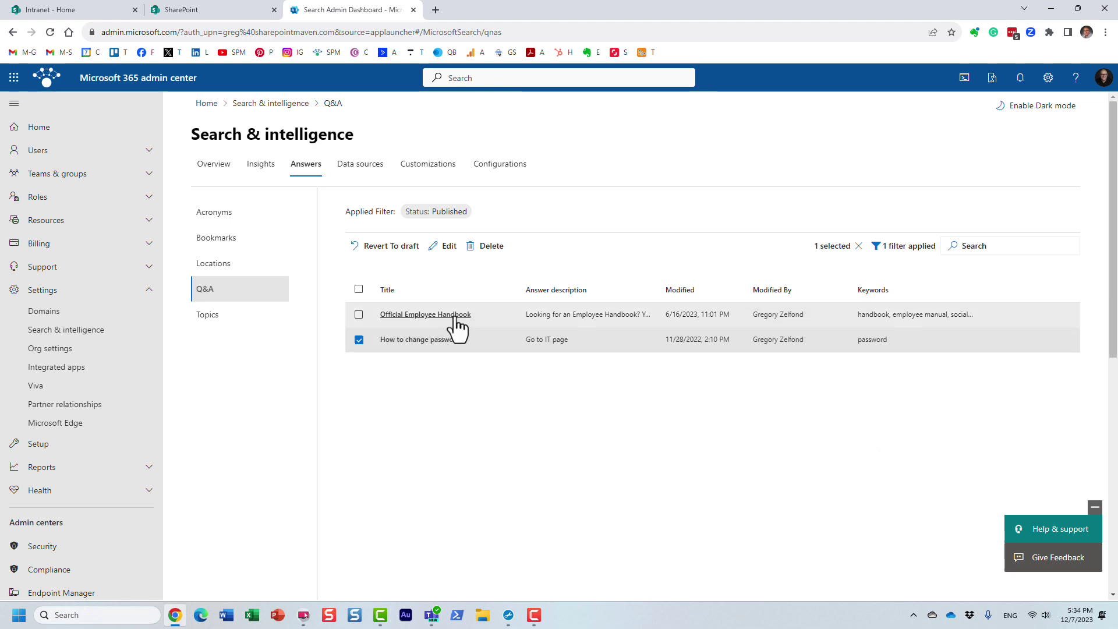
left_click(243, 9)
left_click(436, 79)
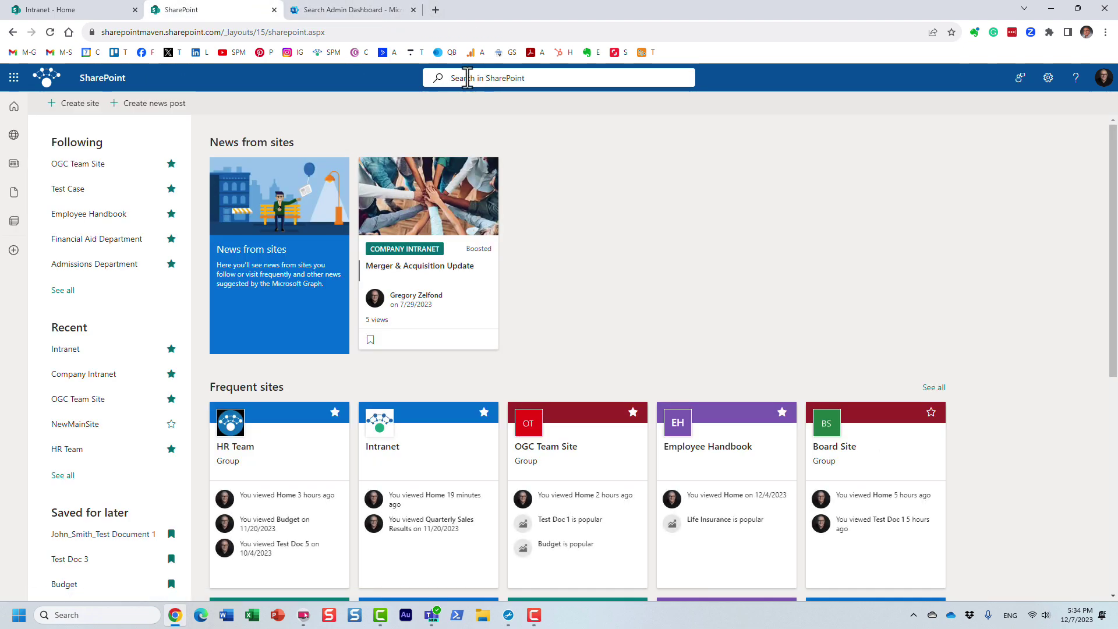
left_click(466, 78)
type("han")
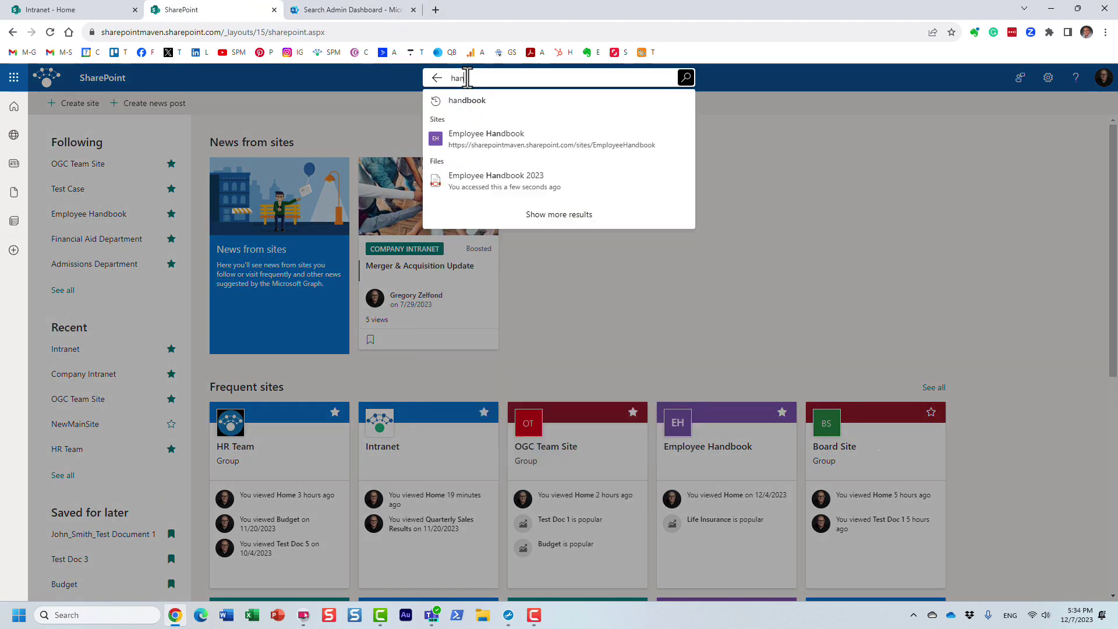
type("dbook")
key("Return")
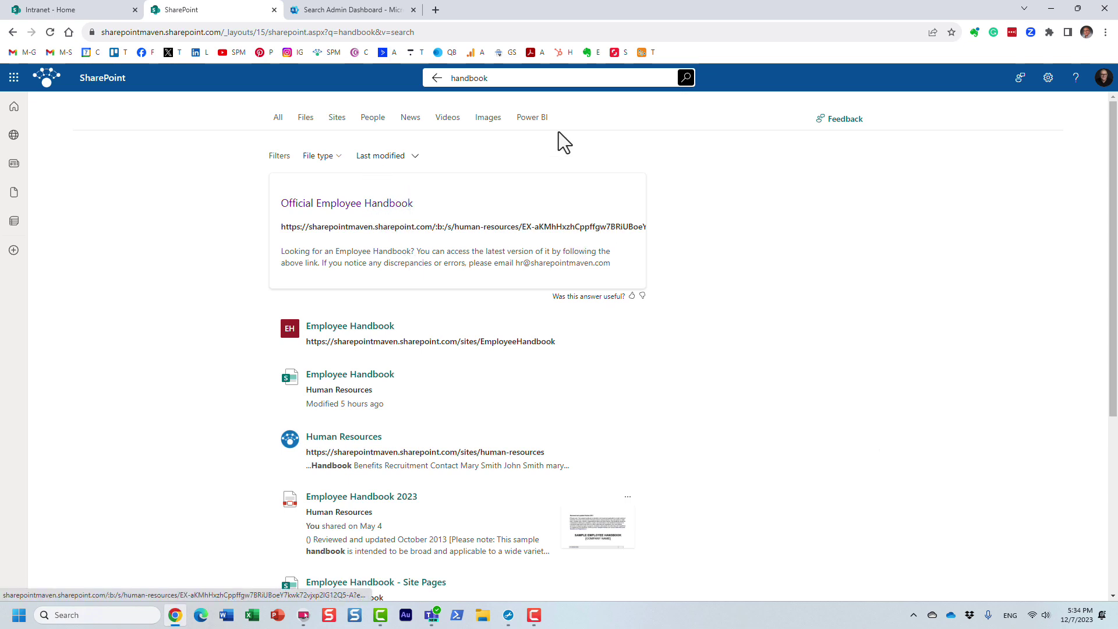
View the handbook PDF linked from the "Official Employee Handbook" answer card, and return to the search results
left_click(392, 207)
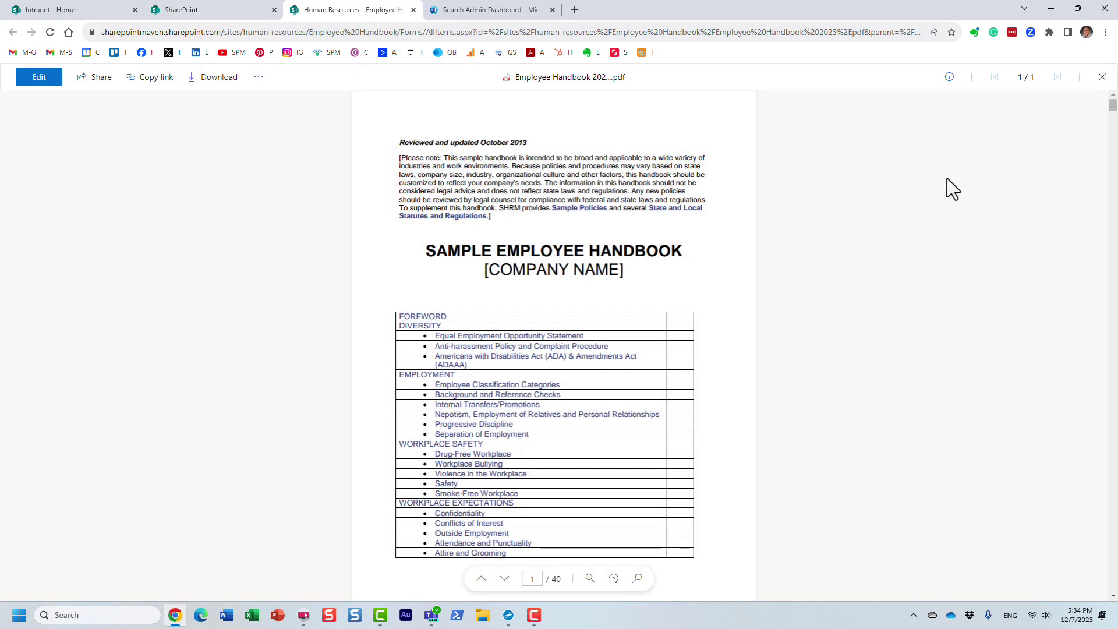
left_click(1102, 77)
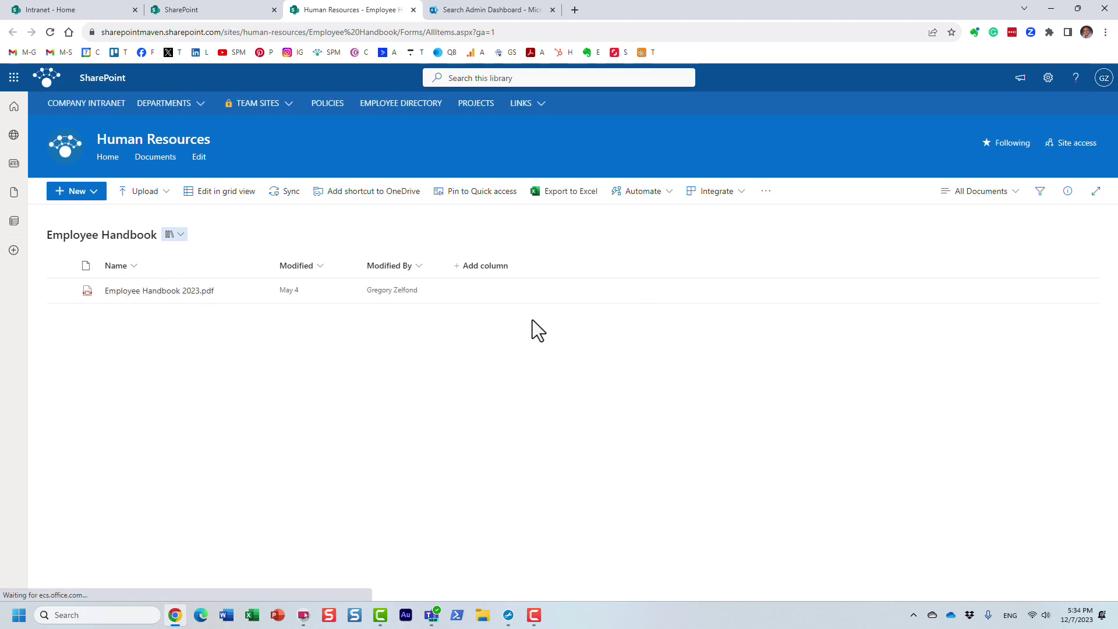
left_click(225, 14)
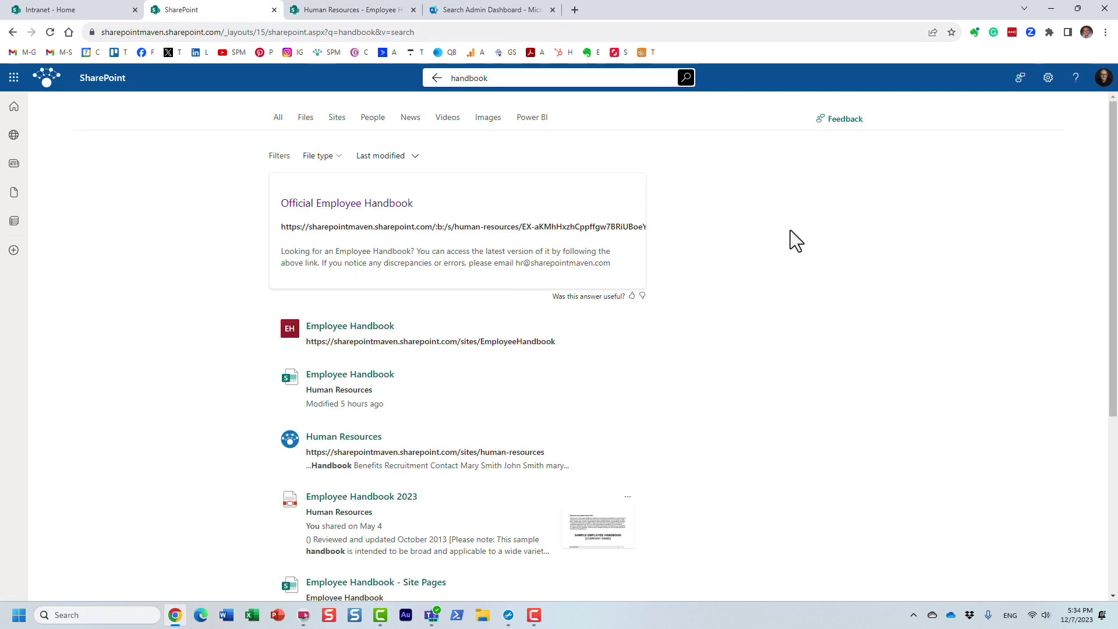